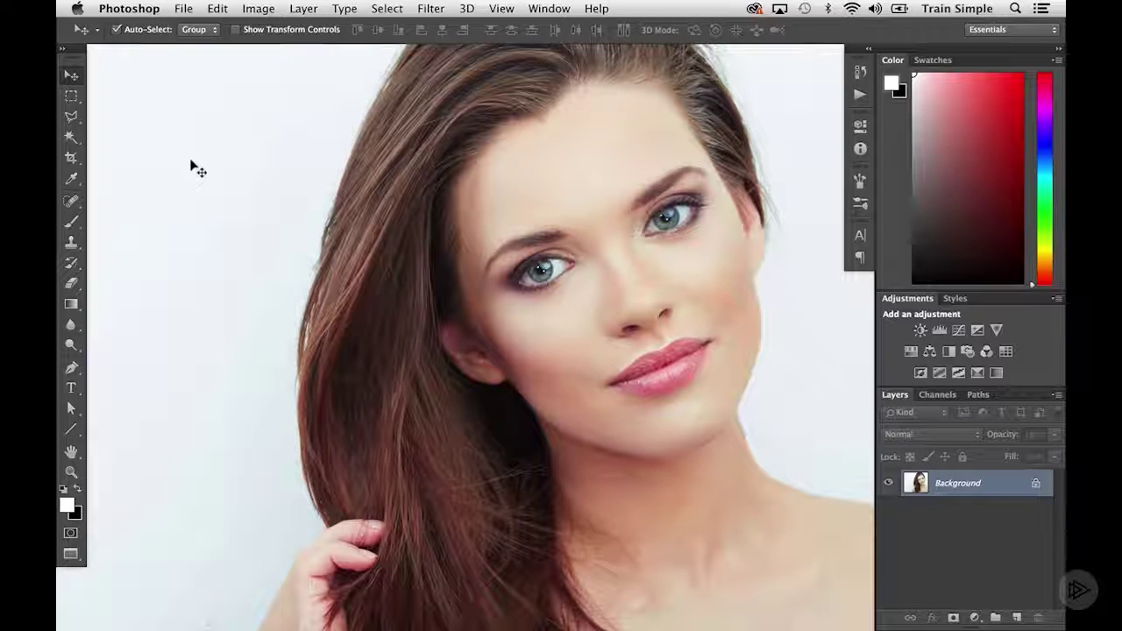
# Step: Draw a rectangular selection around both eyes and rotate the selection outline about -23.6° to match the tilt of the face
pyautogui.click(71, 95)
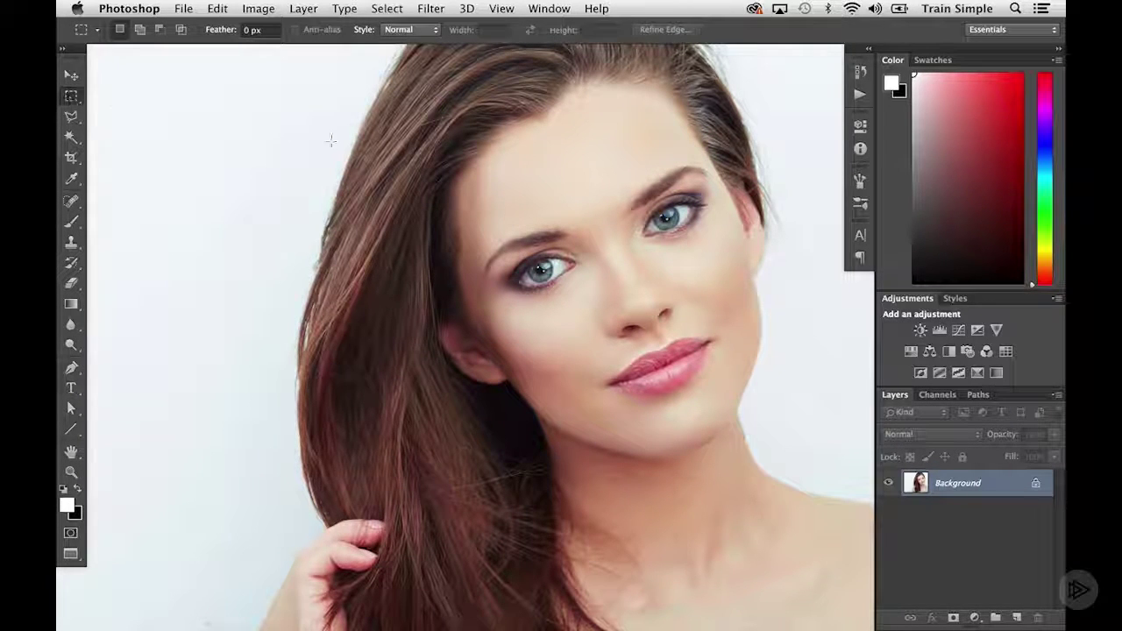
pyautogui.moveTo(477, 203); pyautogui.dragTo(761, 294)
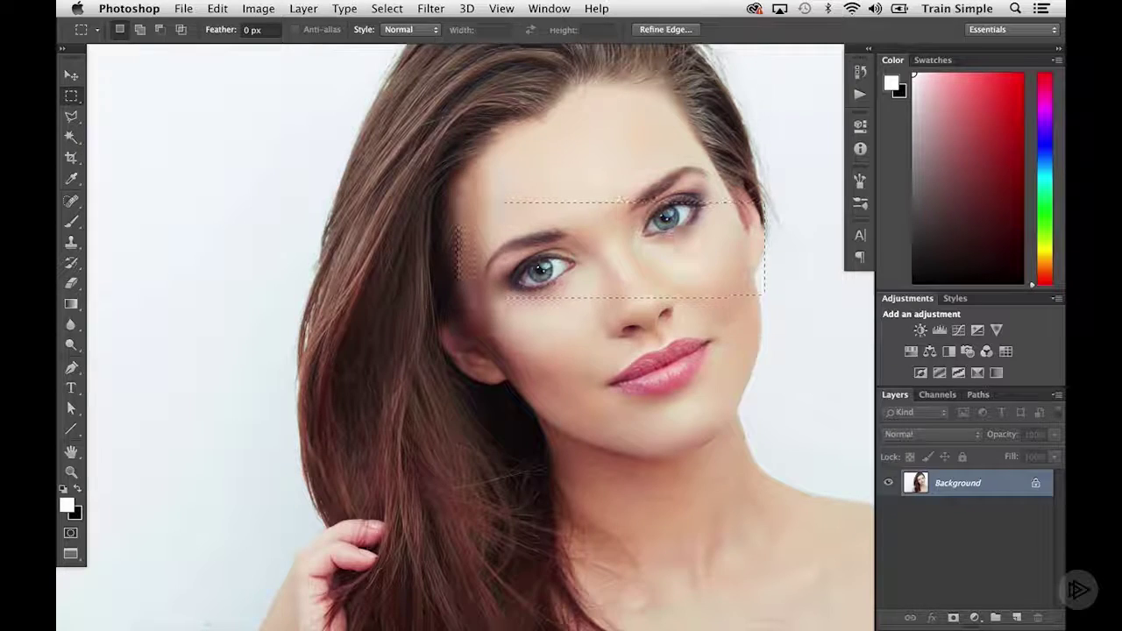
pyautogui.click(386, 8)
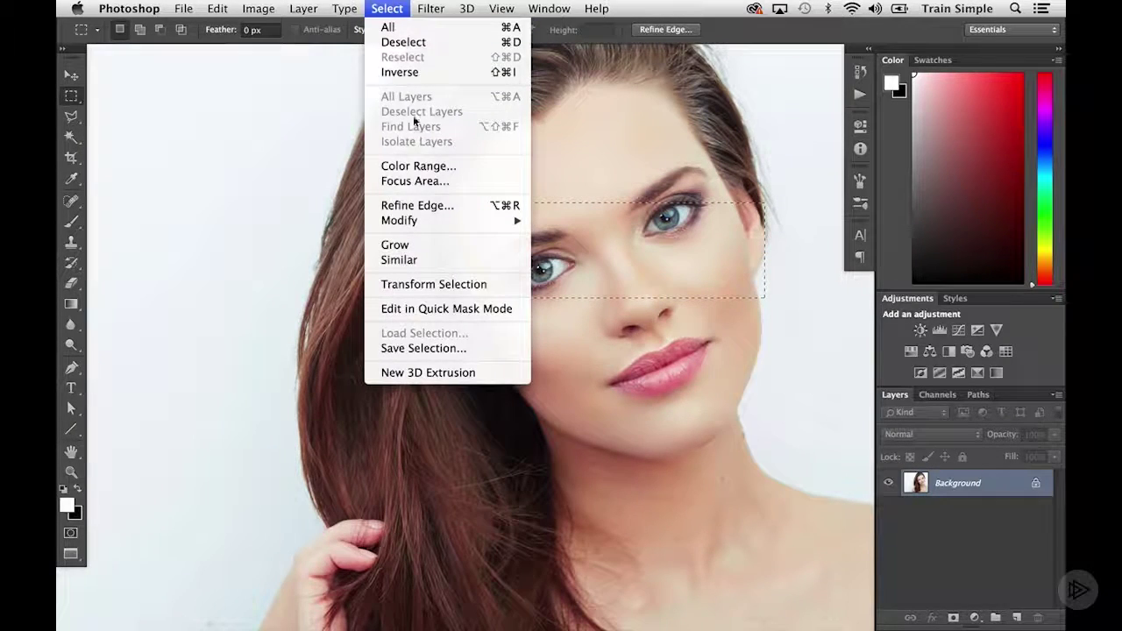
pyautogui.click(432, 284)
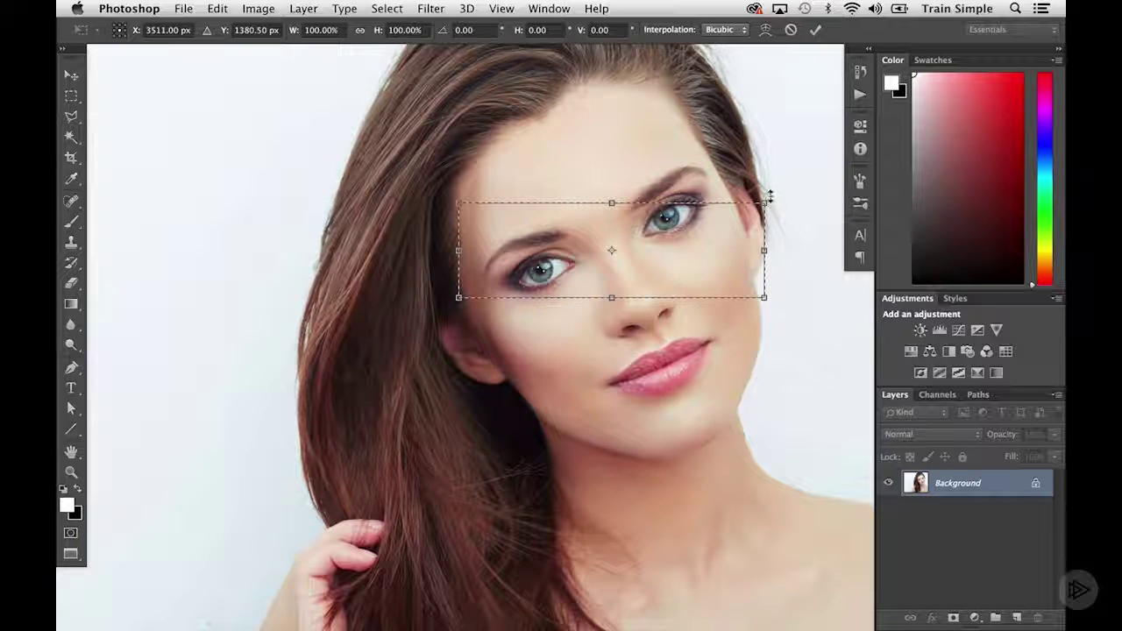
pyautogui.moveTo(774, 194); pyautogui.dragTo(717, 153)
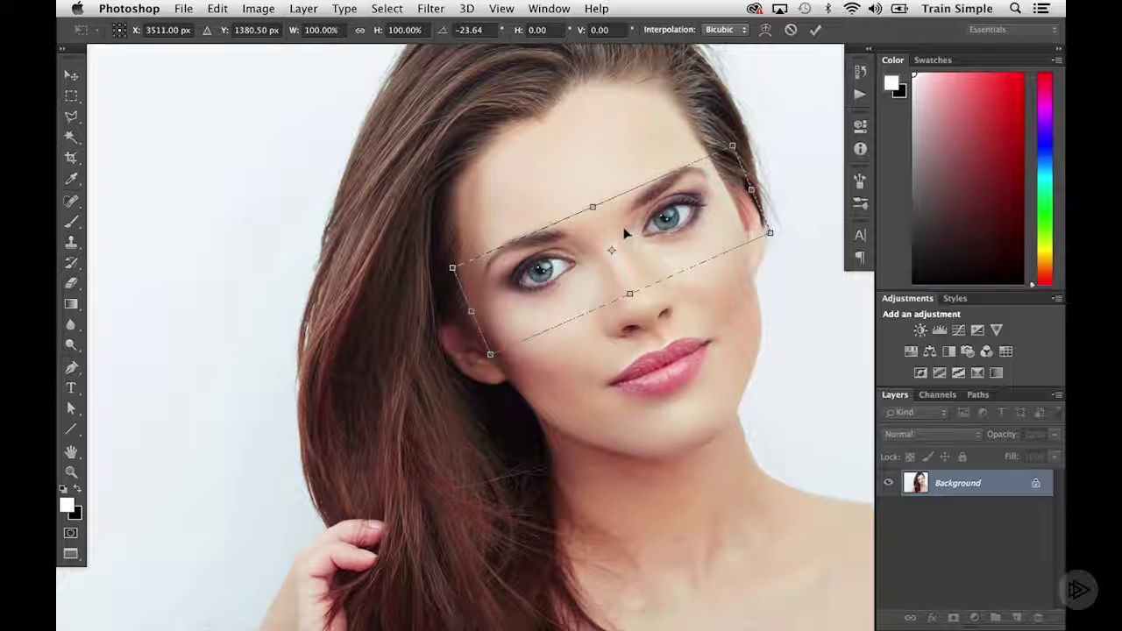
# Step: Reposition the rotated selection over the eyes and brows and copy that area to a new layer
pyautogui.moveTo(624, 233); pyautogui.dragTo(619, 225)
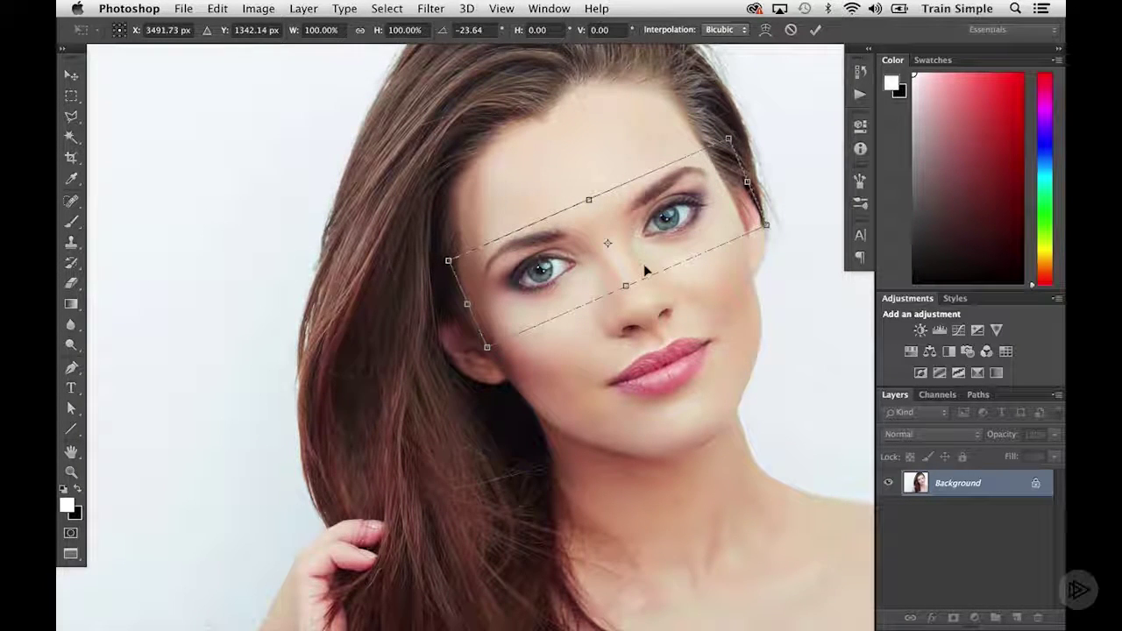
pyautogui.press('Left')
pyautogui.press('Left')
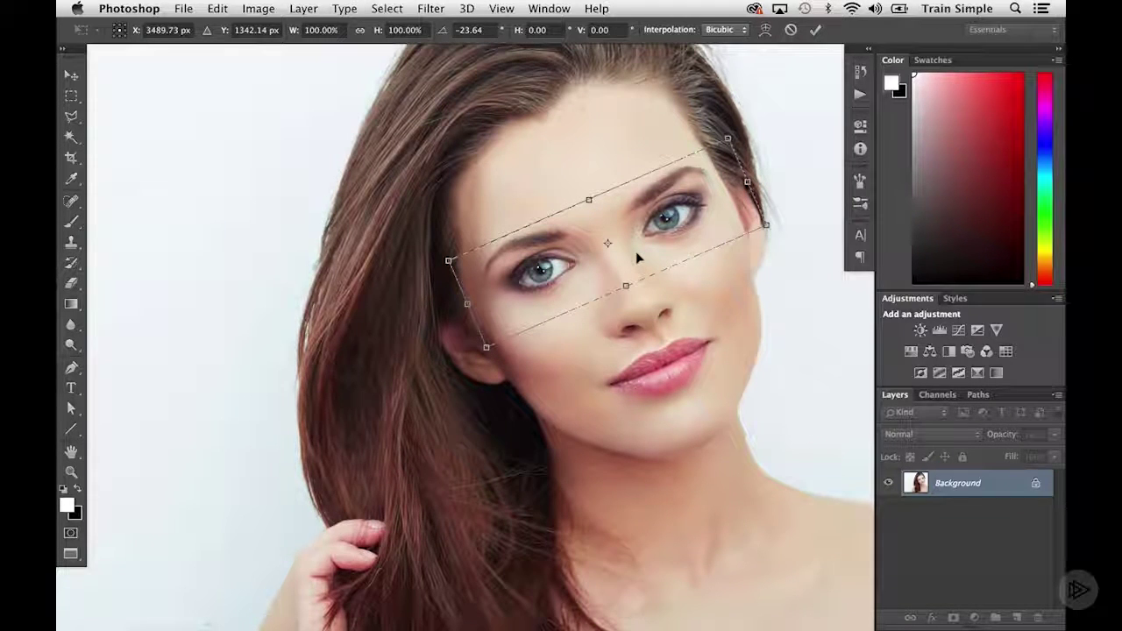
pyautogui.press('Return')
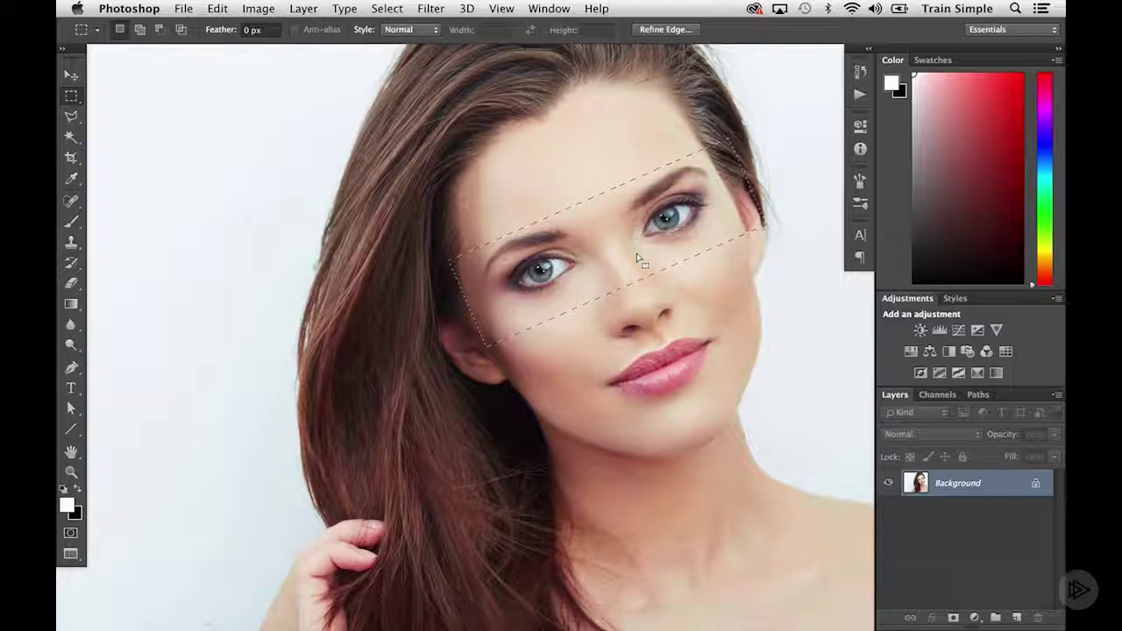
pyautogui.press('super+j')
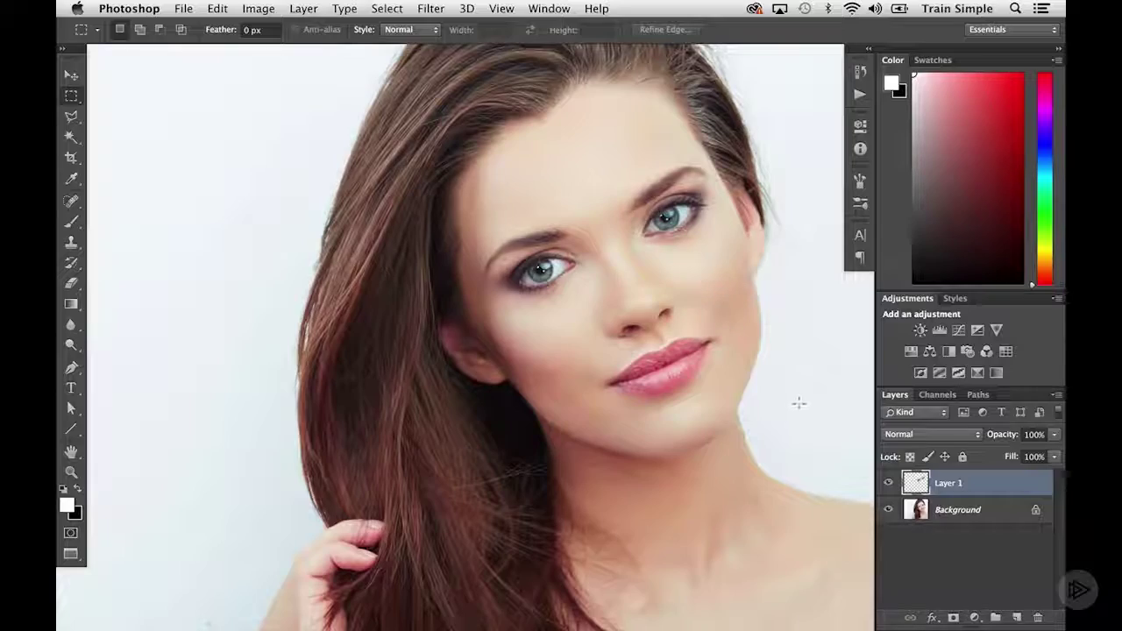
# Step: Hide the Background layer and scale the copied eye strip proportionally to 104%
pyautogui.click(888, 509)
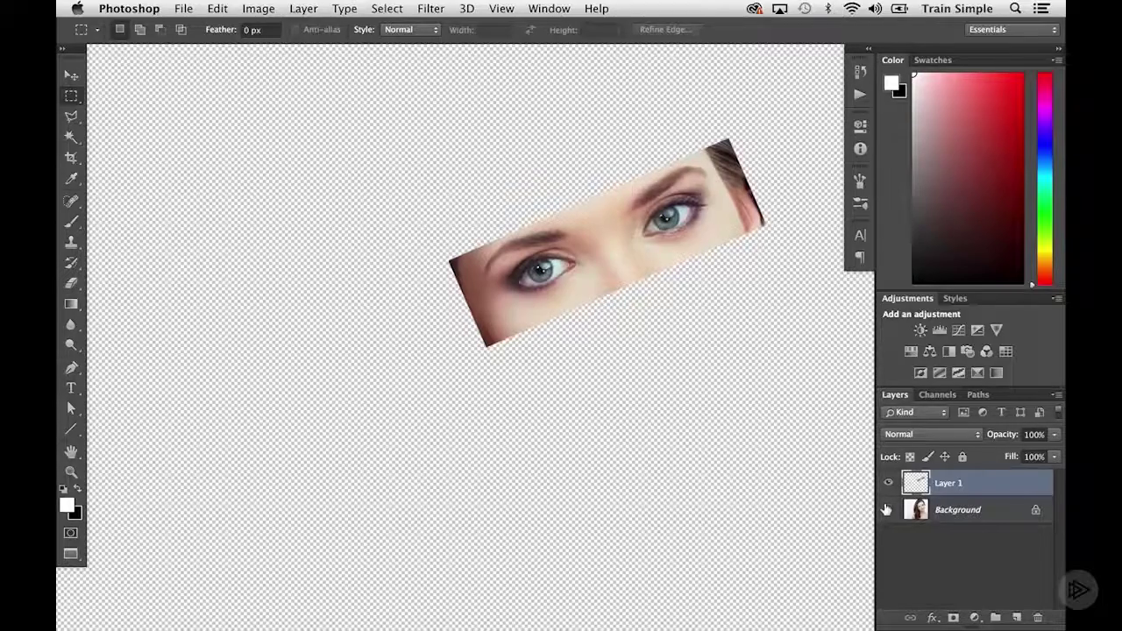
pyautogui.press('super+t')
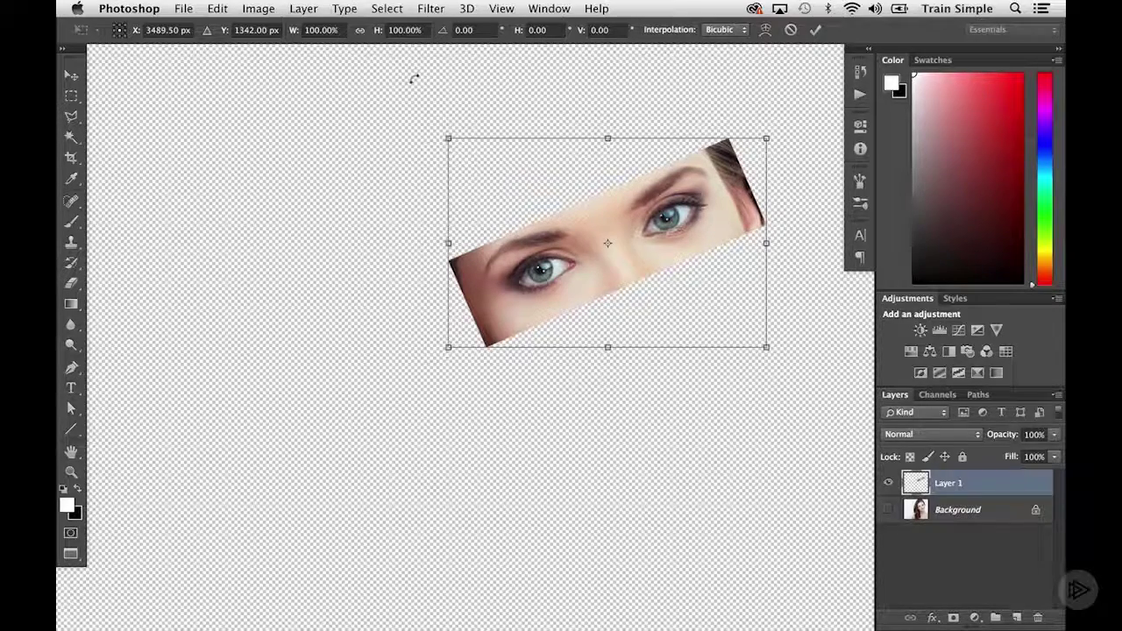
pyautogui.click(359, 31)
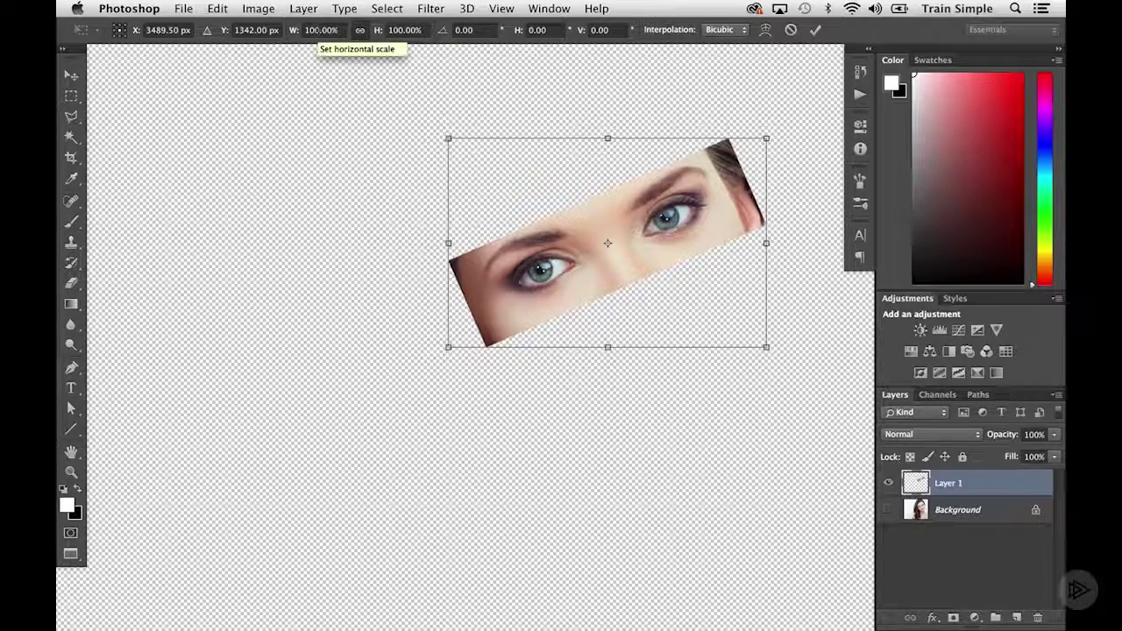
pyautogui.click(320, 30)
pyautogui.click(316, 31)
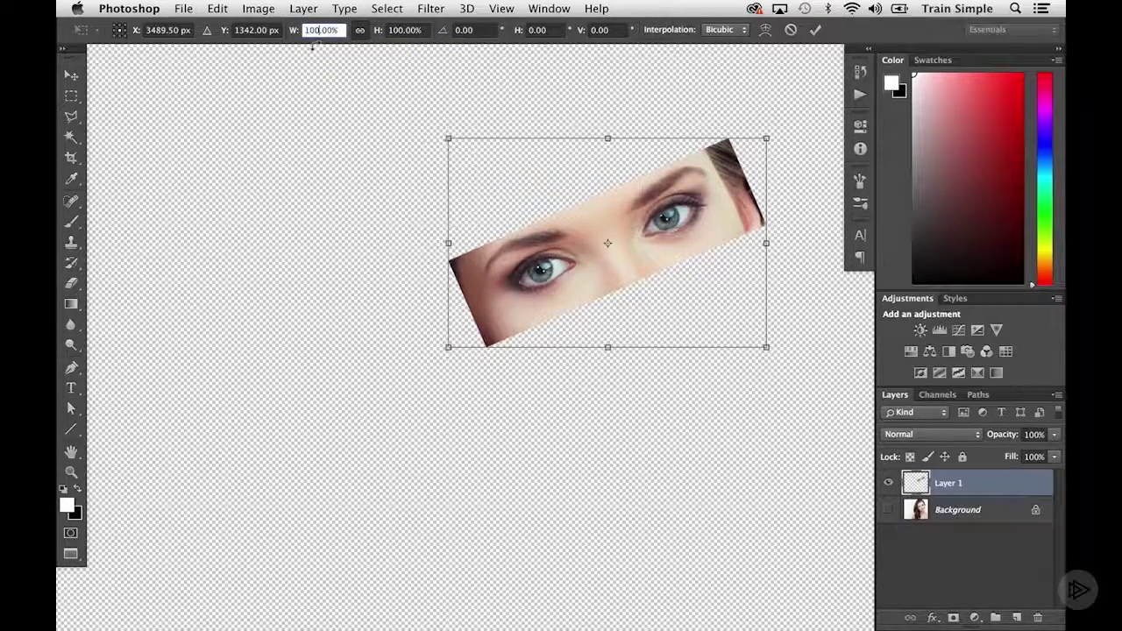
pyautogui.press('BackSpace')
pyautogui.press('BackSpace')
pyautogui.press('BackSpace')
pyautogui.write('104')
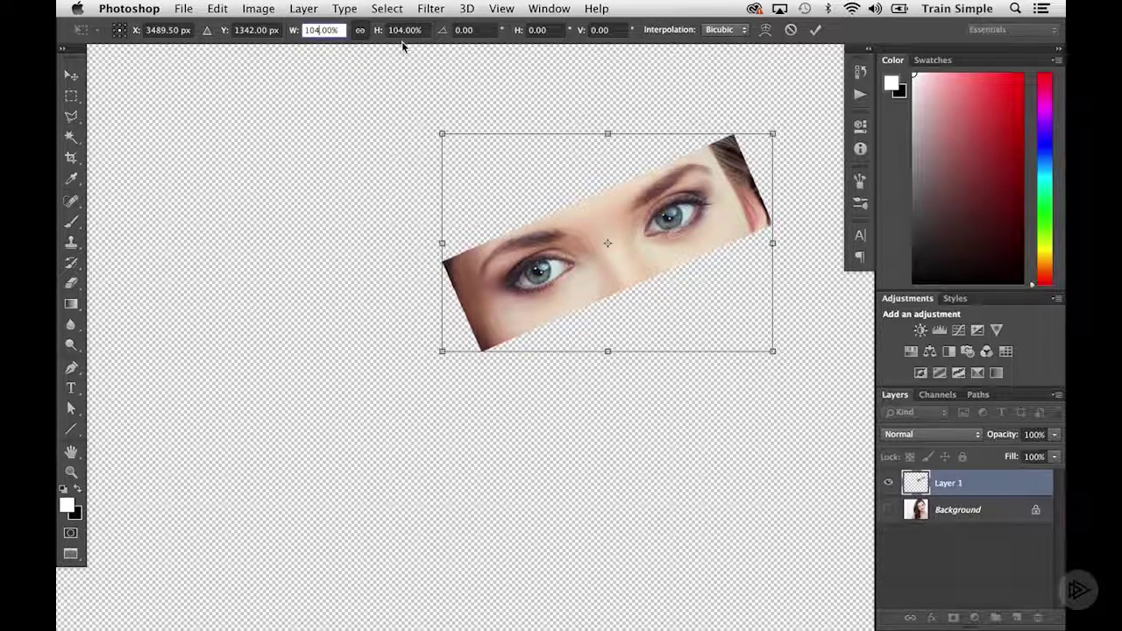
pyautogui.press('Return')
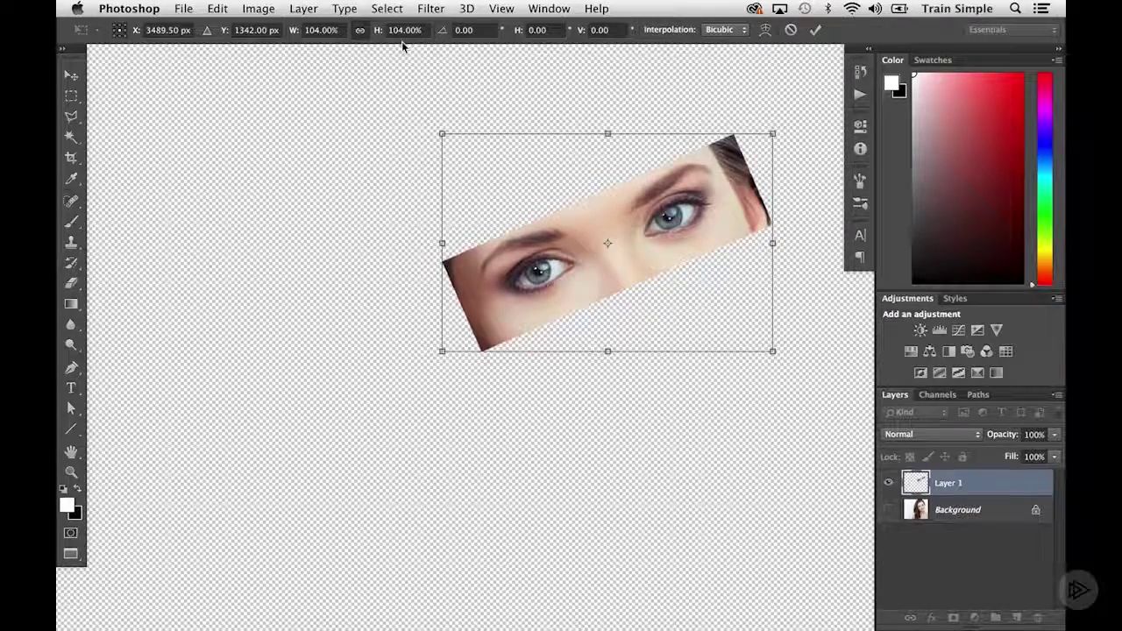
pyautogui.press('Return')
pyautogui.press('m')
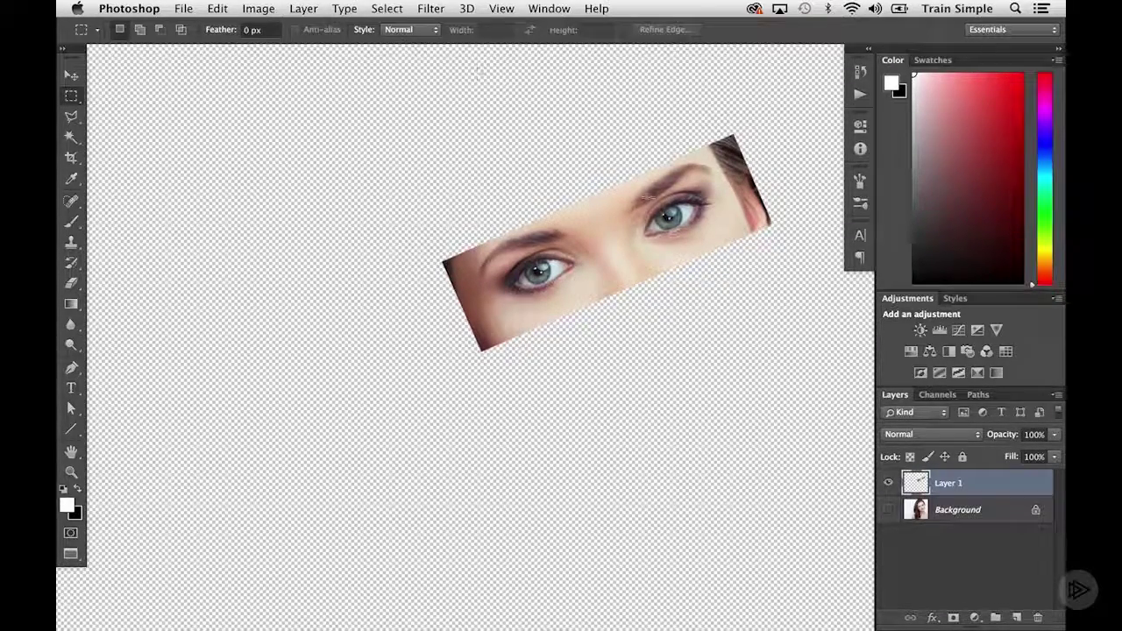
# Step: Show the Background layer and compare the portrait with and without the enlarged eye strip
pyautogui.click(888, 509)
pyautogui.click(887, 483)
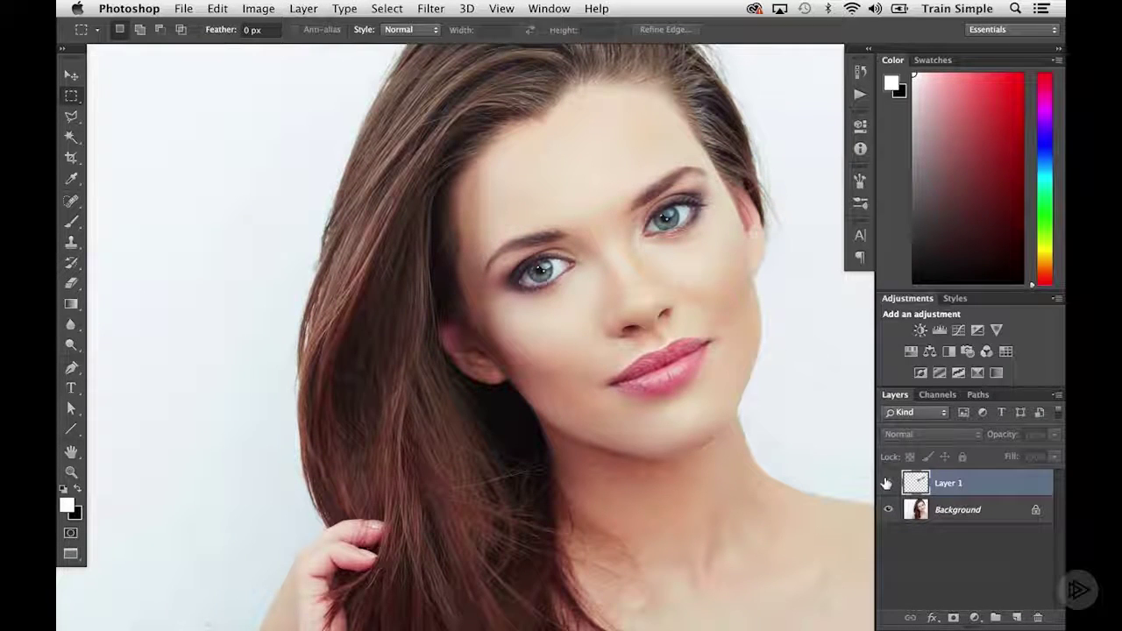
pyautogui.click(887, 483)
pyautogui.click(887, 482)
pyautogui.click(887, 483)
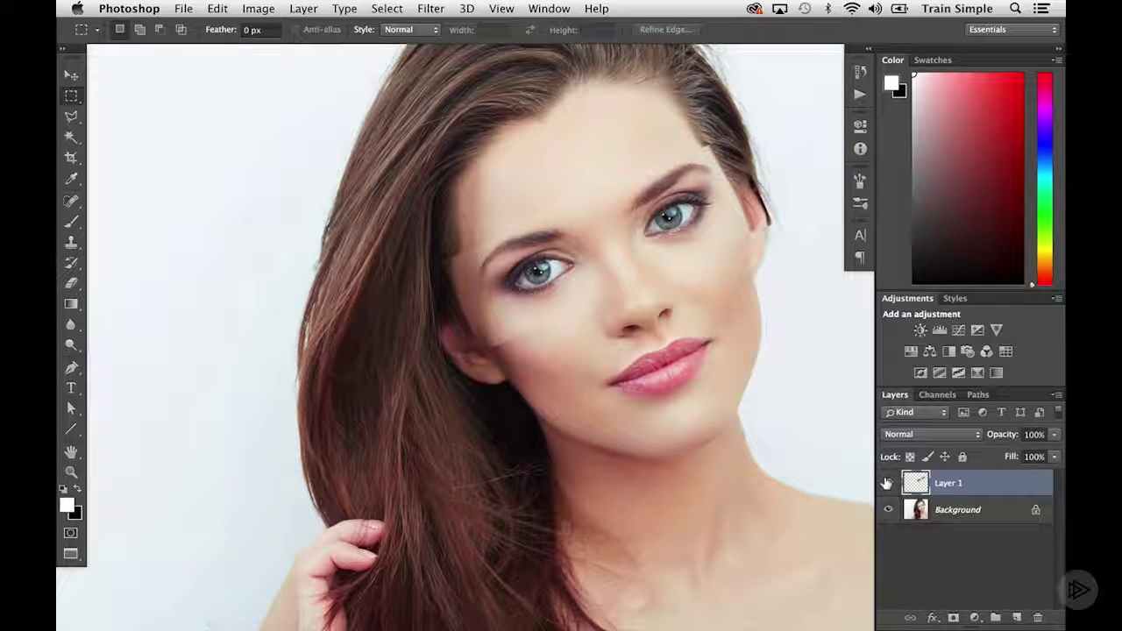
pyautogui.click(887, 483)
pyautogui.click(887, 483)
pyautogui.click(887, 483)
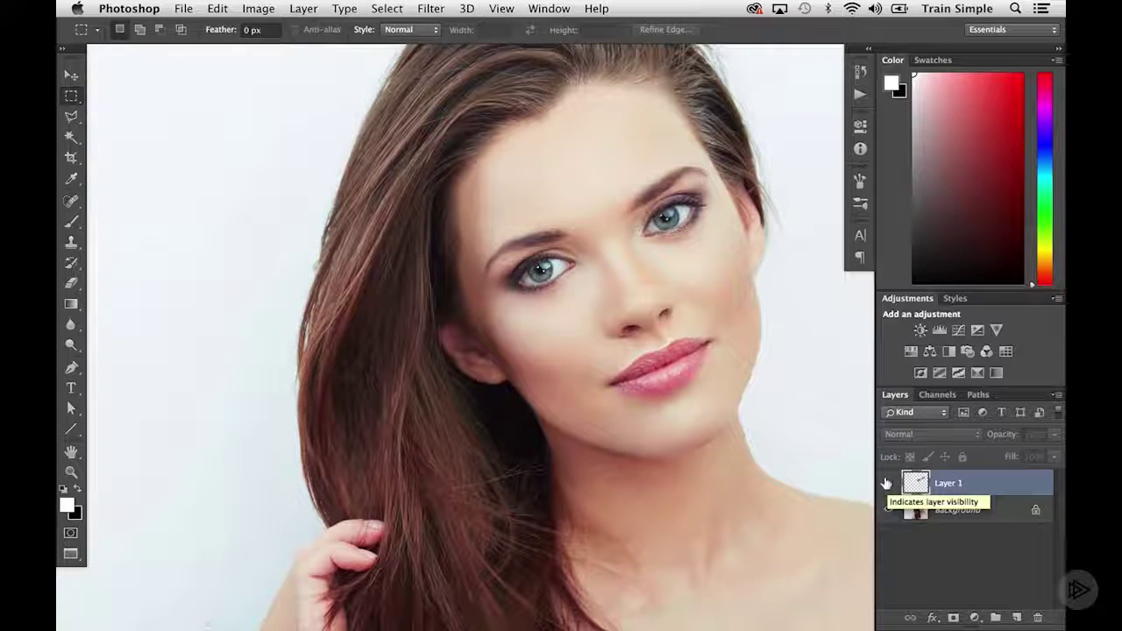
pyautogui.click(887, 483)
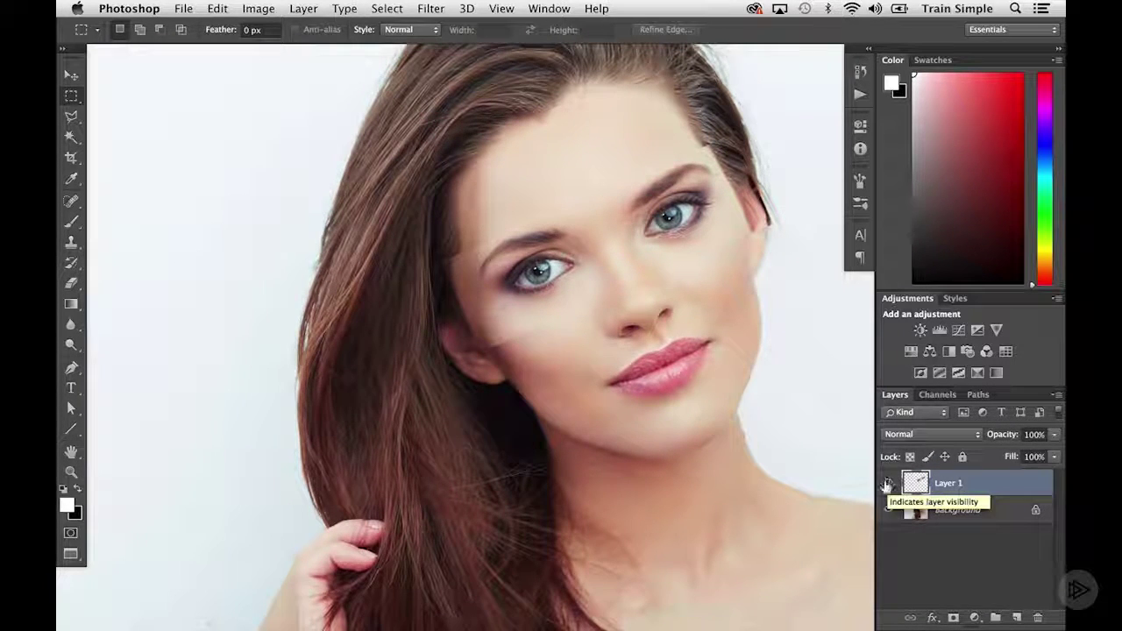
# Step: Hide the Background and select the left-hand eye of the strip with a rectangular selection rotated about -24°
pyautogui.click(889, 509)
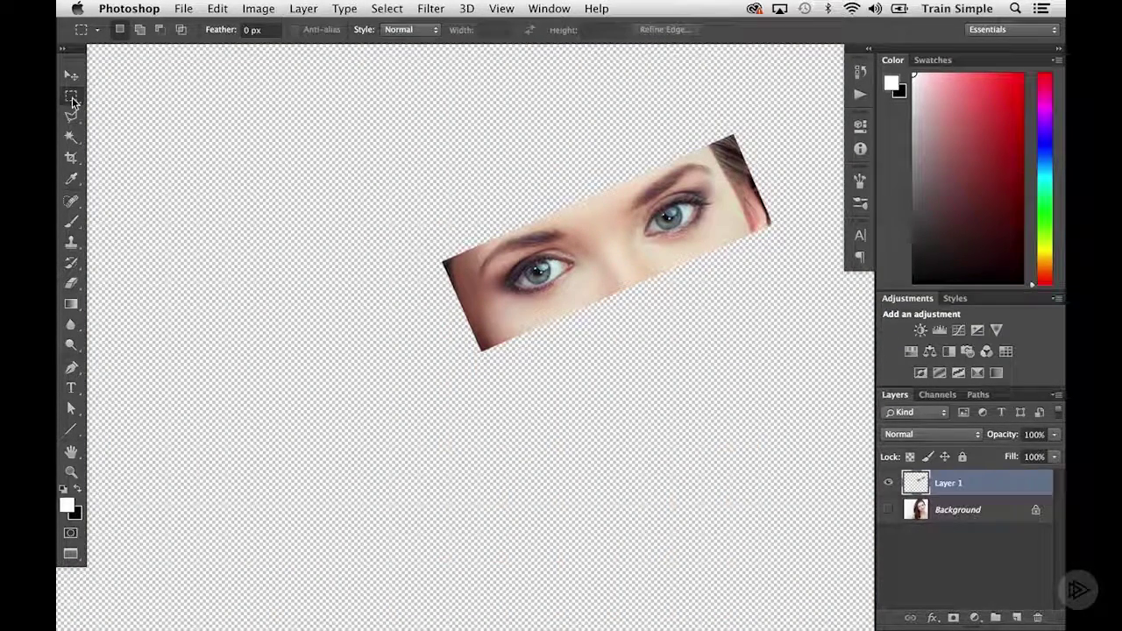
pyautogui.moveTo(411, 220); pyautogui.dragTo(625, 347)
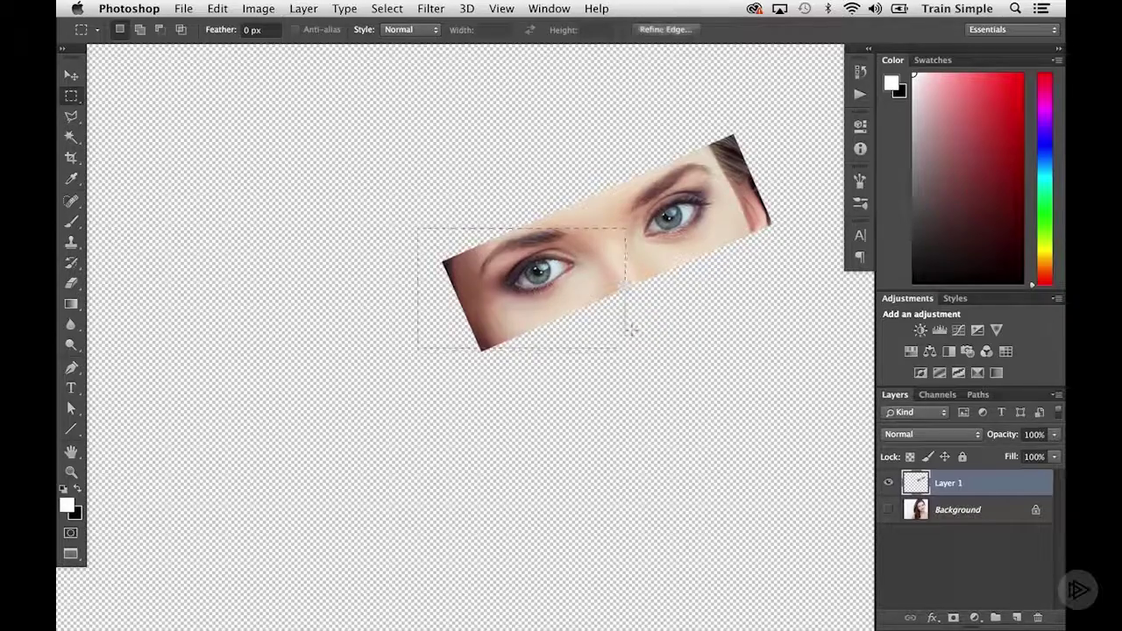
pyautogui.click(390, 9)
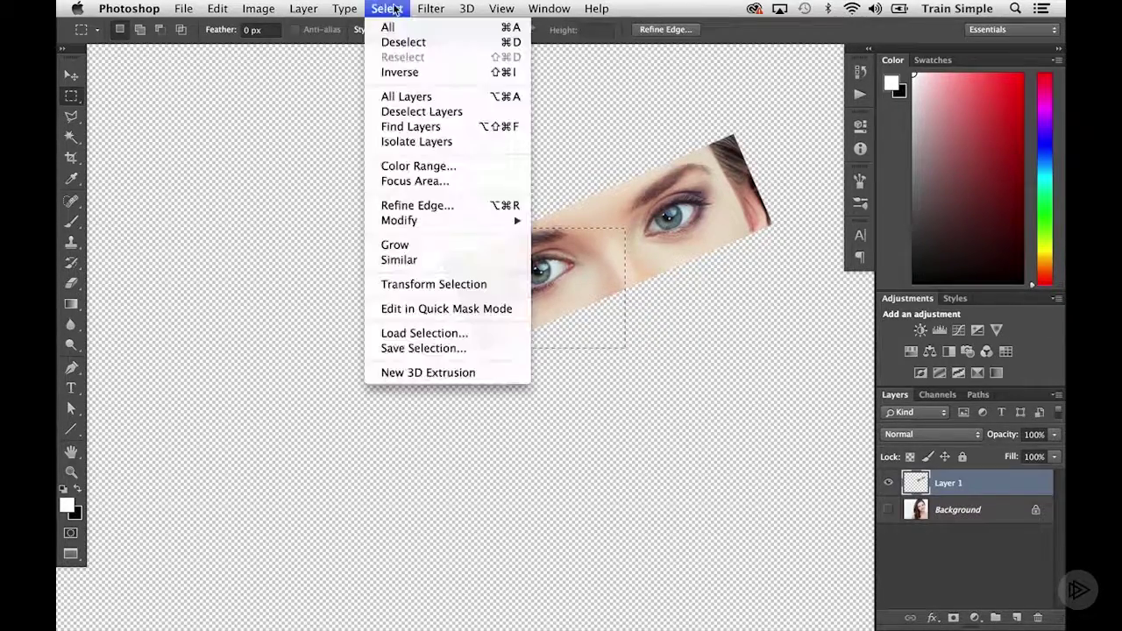
pyautogui.click(423, 284)
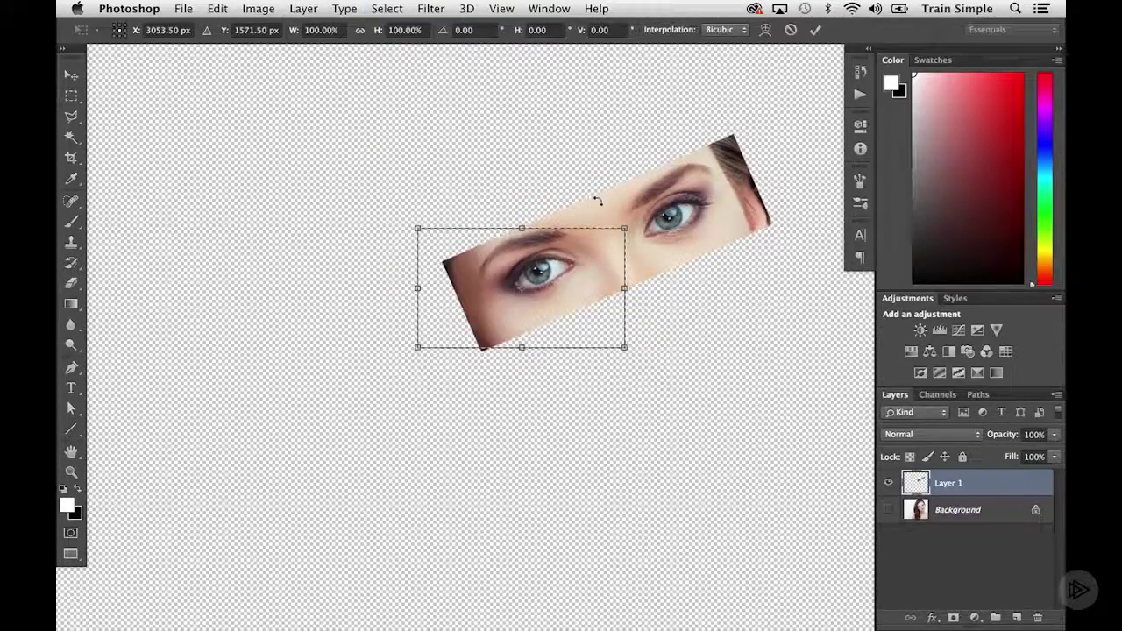
pyautogui.moveTo(633, 220); pyautogui.dragTo(592, 187)
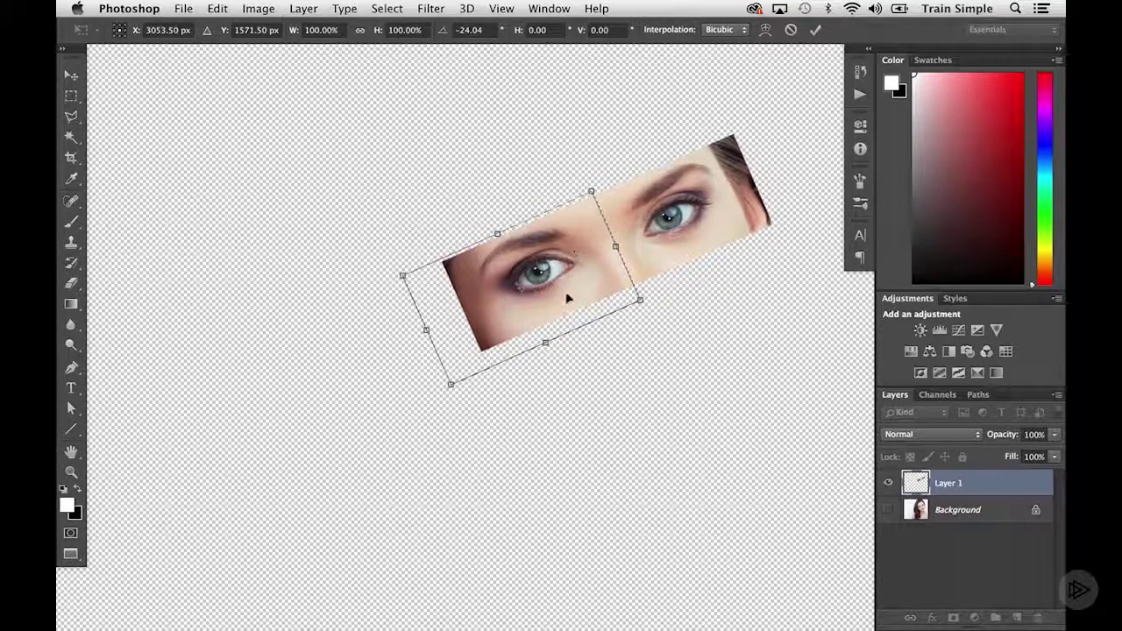
pyautogui.press('Return')
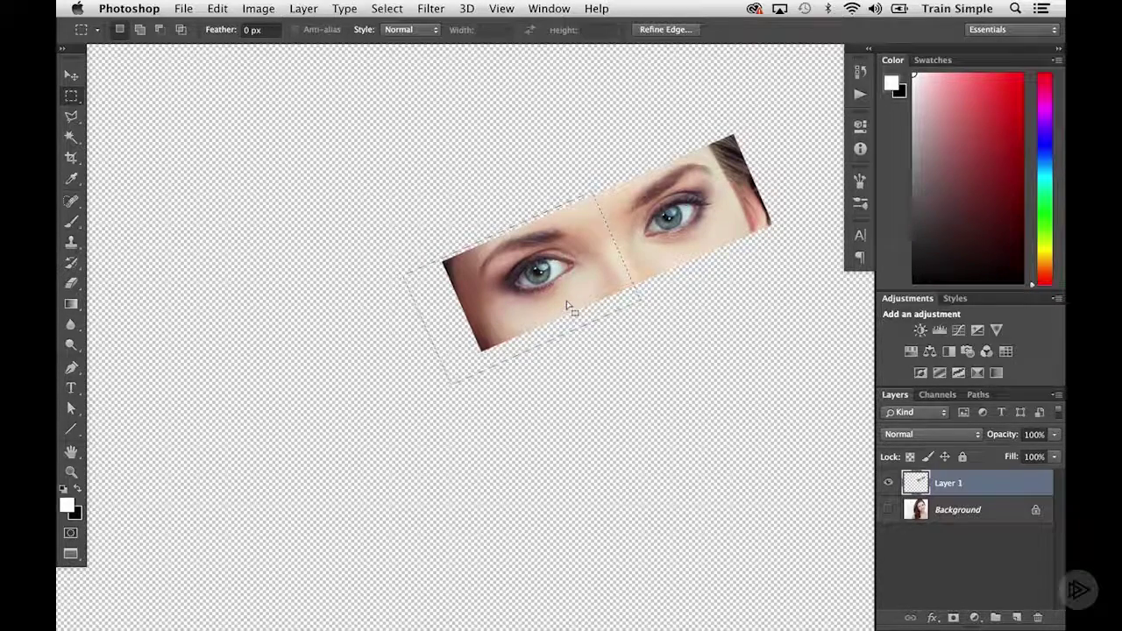
# Step: Copy the selected left-hand eye to a new layer and make only that layer visible
pyautogui.press('super+j')
pyautogui.press('super+d')
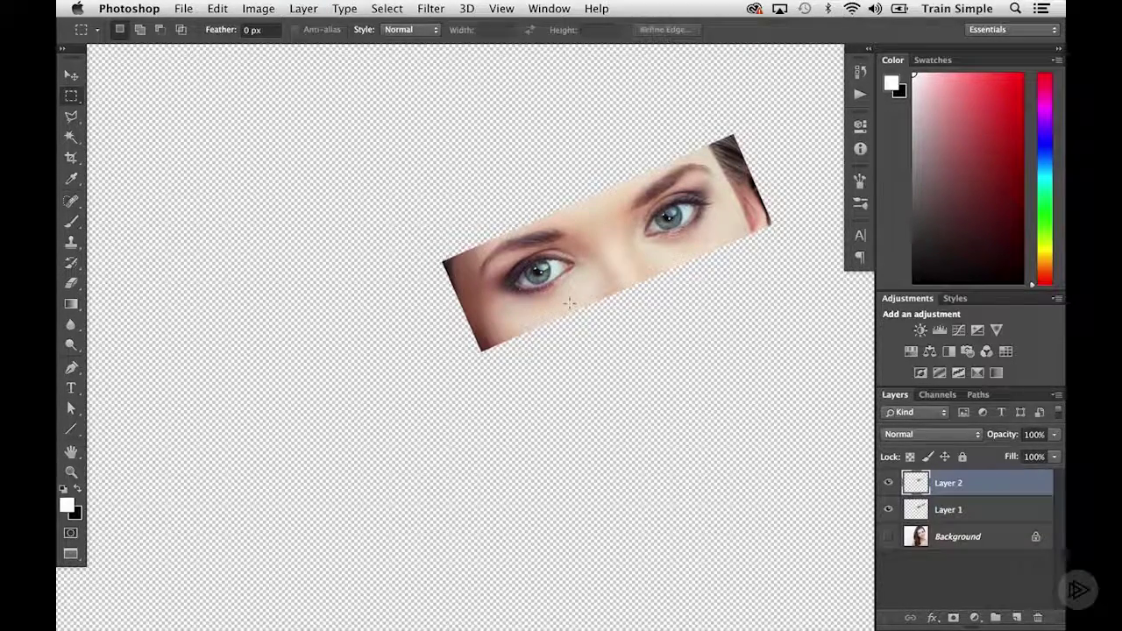
pyautogui.keyDown('alt'); pyautogui.click(887, 508); pyautogui.keyUp('alt')
pyautogui.click(887, 508)
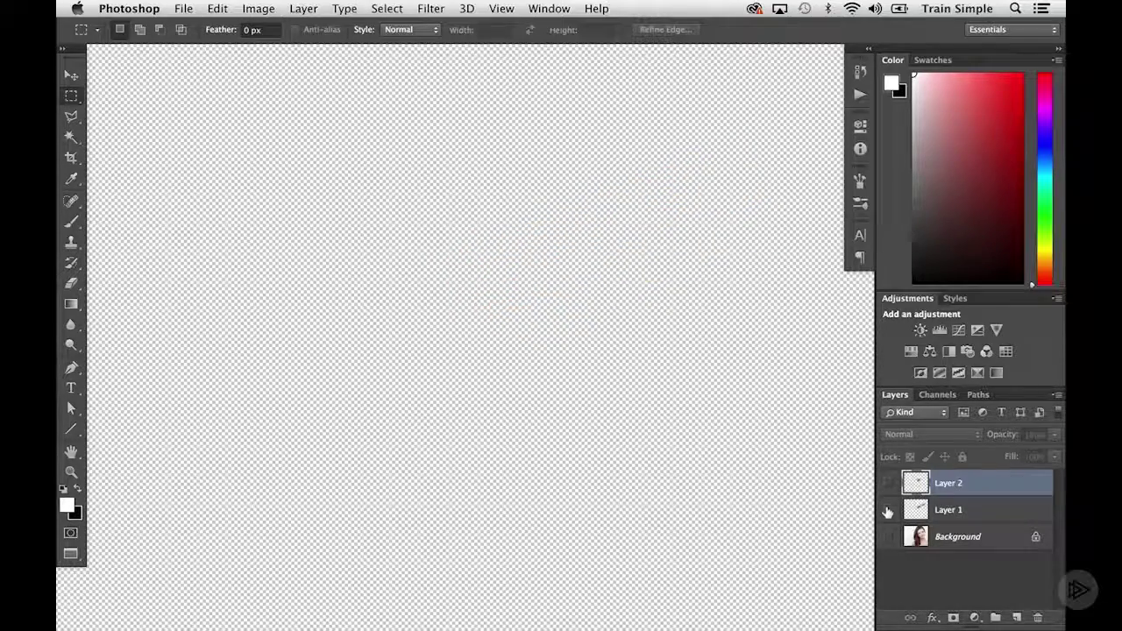
pyautogui.click(888, 483)
pyautogui.click(887, 483)
pyautogui.click(888, 483)
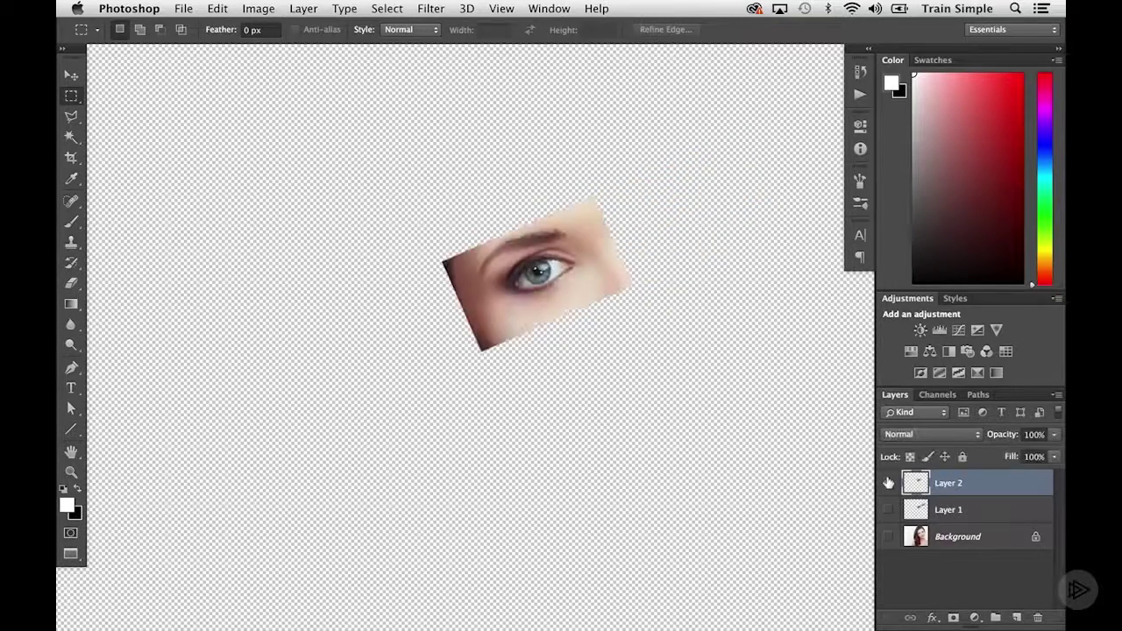
# Step: Rename the new single-eye layer as left
pyautogui.doubleClick(947, 483)
pyautogui.write('left')
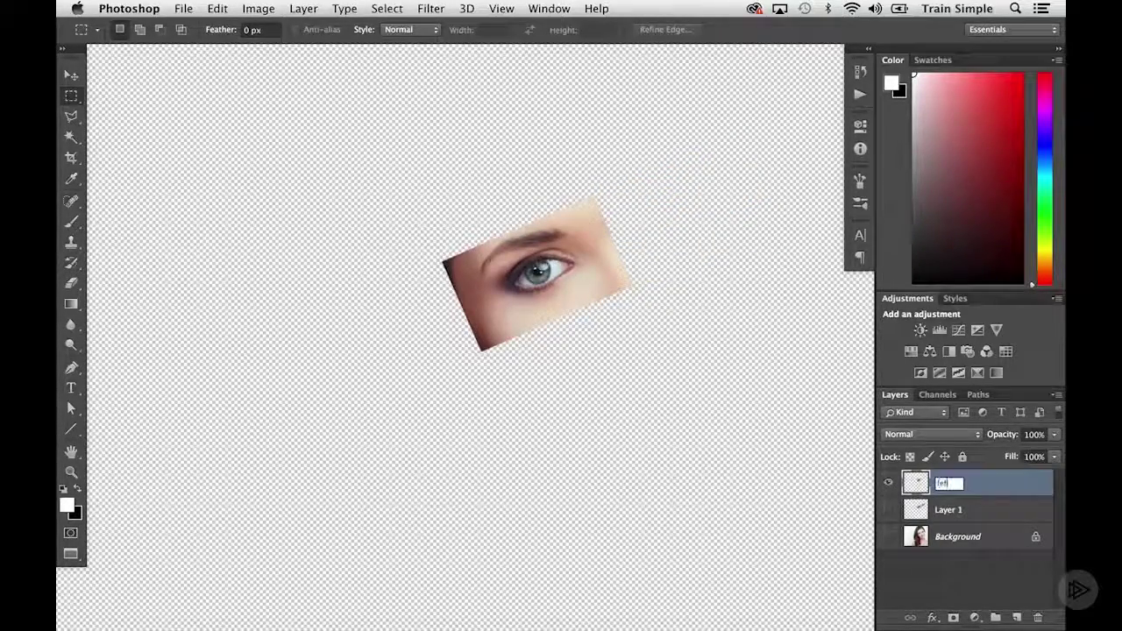
pyautogui.press('Return')
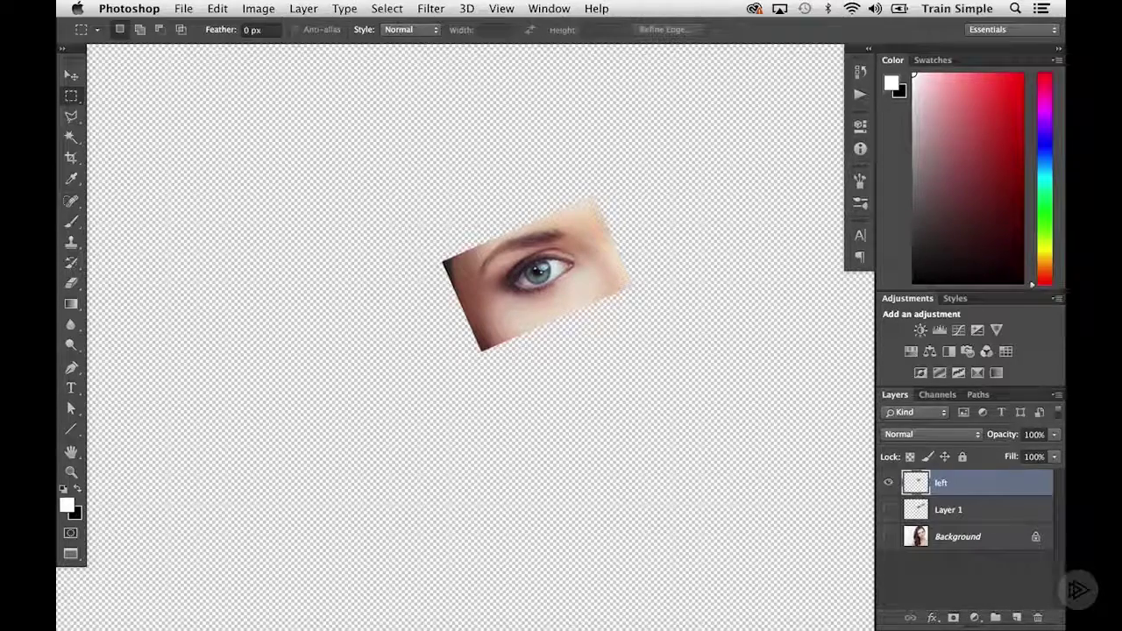
# Step: Show only Layer 1 and select the right-hand eye of the strip with a rectangular selection rotated about -24°
pyautogui.click(889, 484)
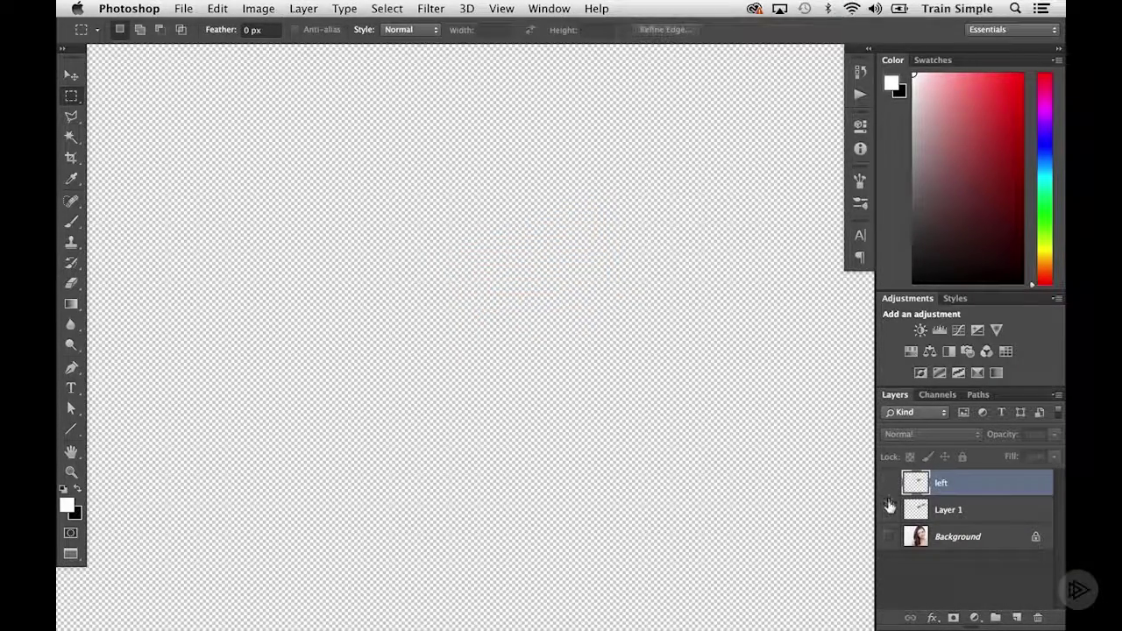
pyautogui.click(888, 510)
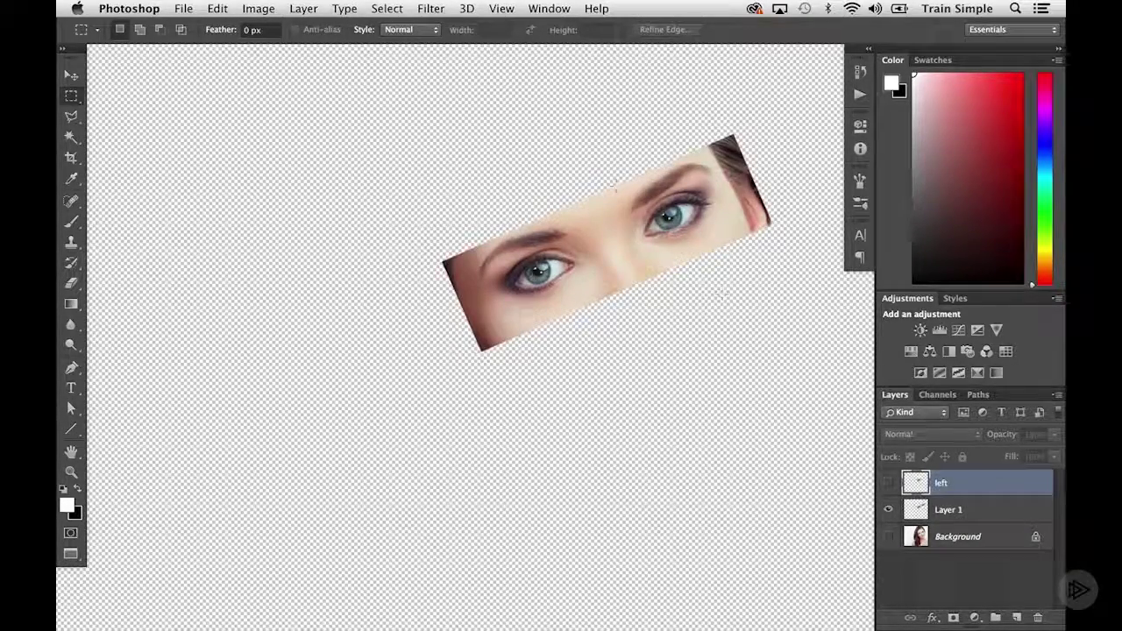
pyautogui.moveTo(579, 163); pyautogui.dragTo(779, 274)
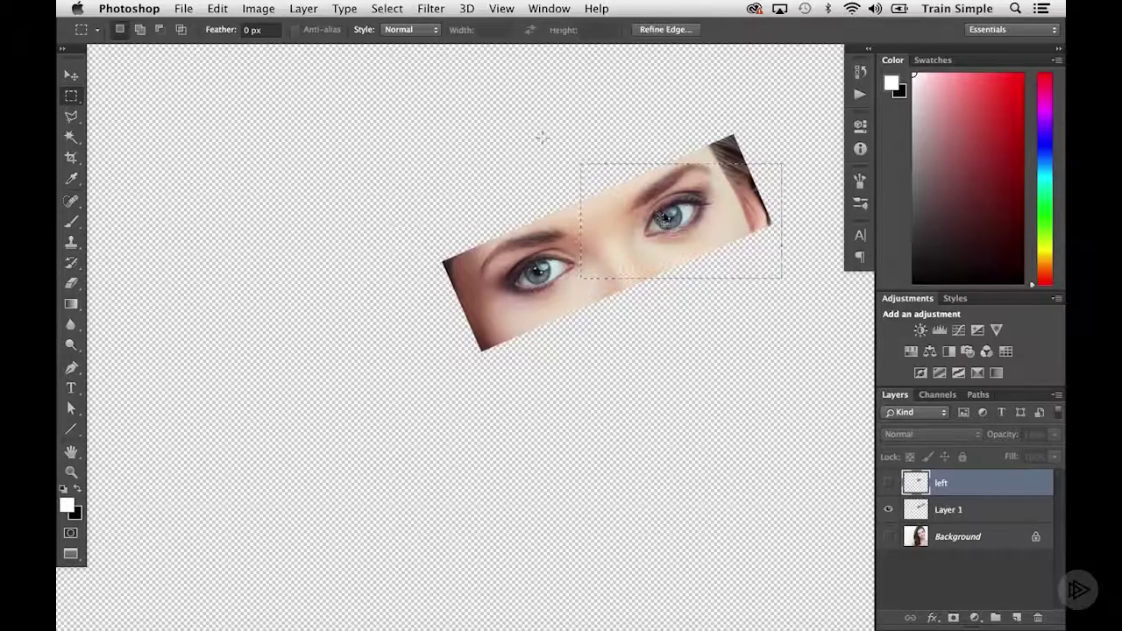
pyautogui.click(399, 8)
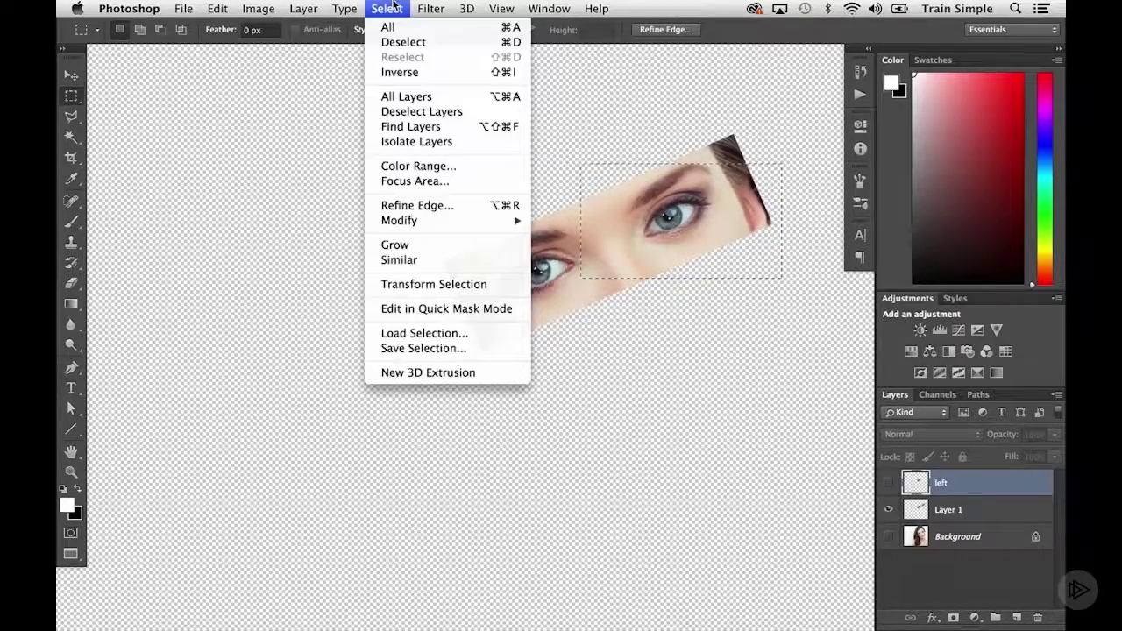
pyautogui.click(427, 282)
pyautogui.moveTo(782, 145); pyautogui.dragTo(736, 107)
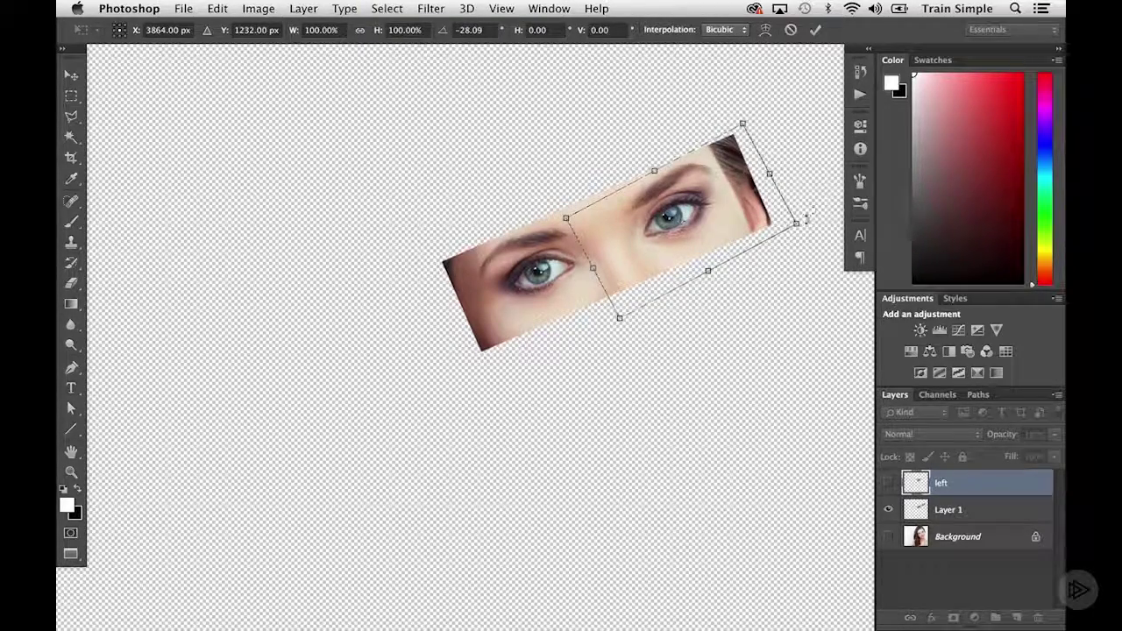
pyautogui.moveTo(806, 217); pyautogui.dragTo(801, 231)
pyautogui.moveTo(727, 218); pyautogui.dragTo(749, 200)
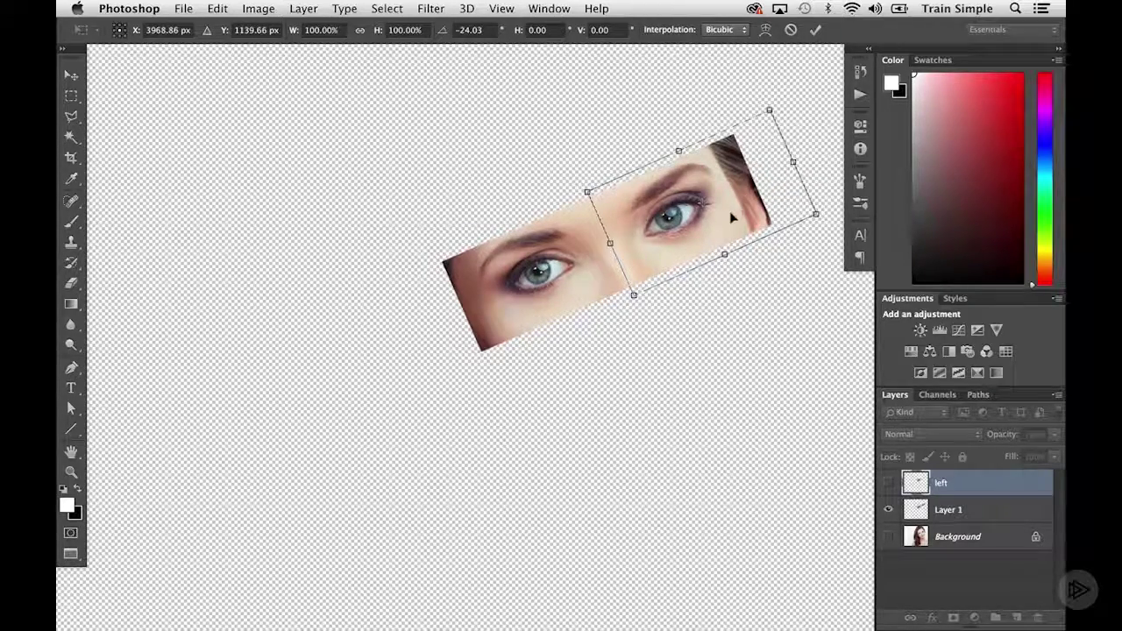
pyautogui.press('Return')
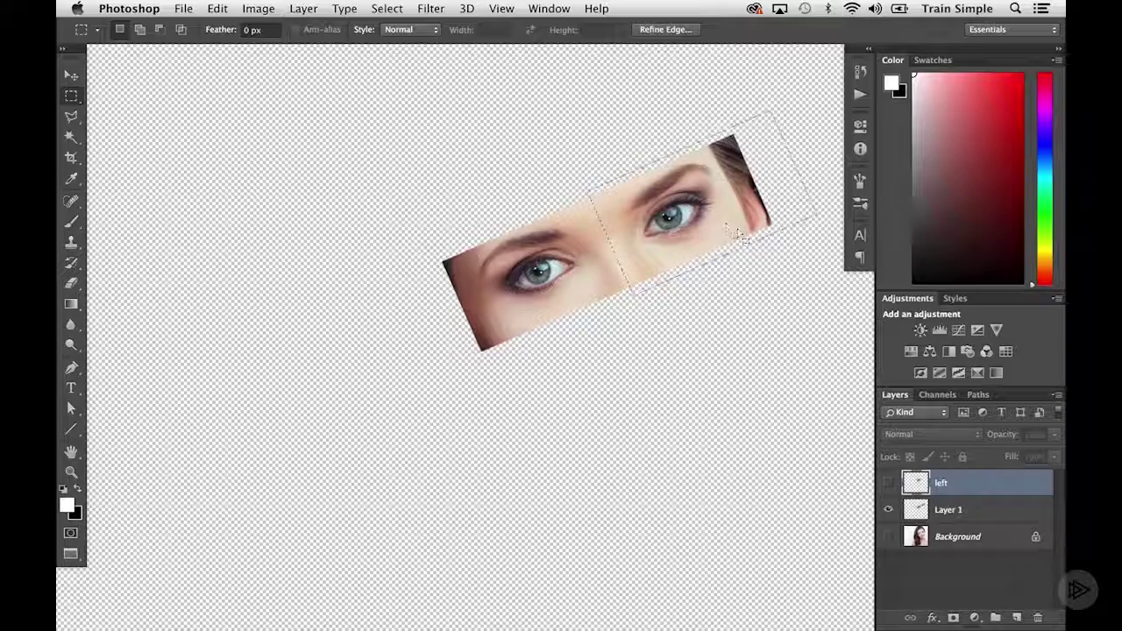
# Step: Copy the selected right-hand eye from Layer 1 to a new layer and rename it right
pyautogui.click(949, 508)
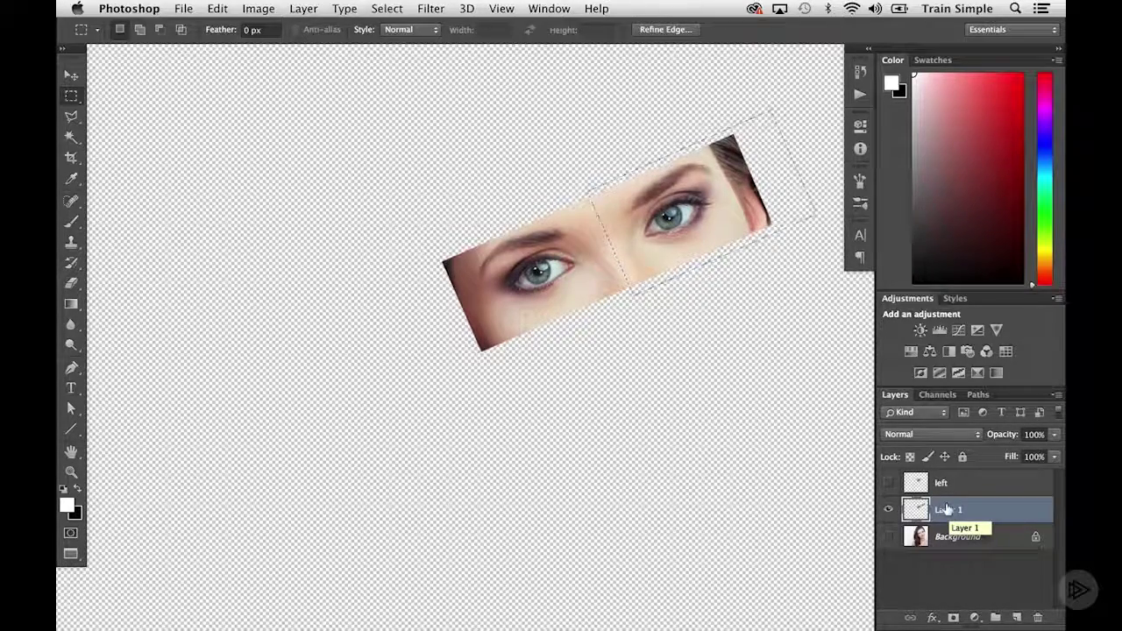
pyautogui.press('super+j')
pyautogui.doubleClick(946, 510)
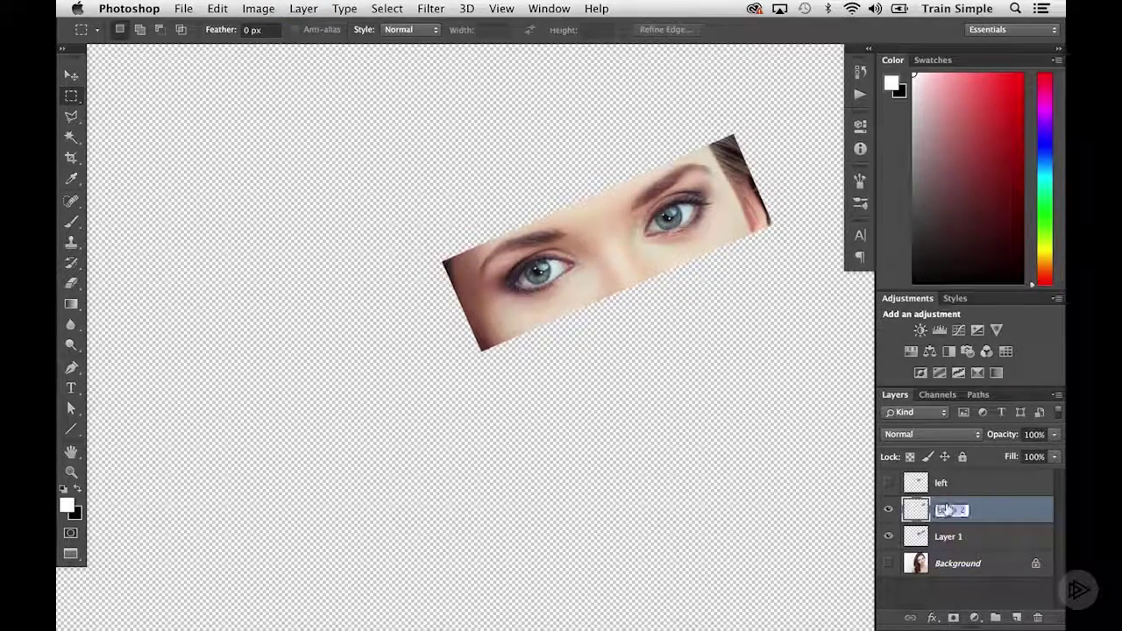
pyautogui.write('right')
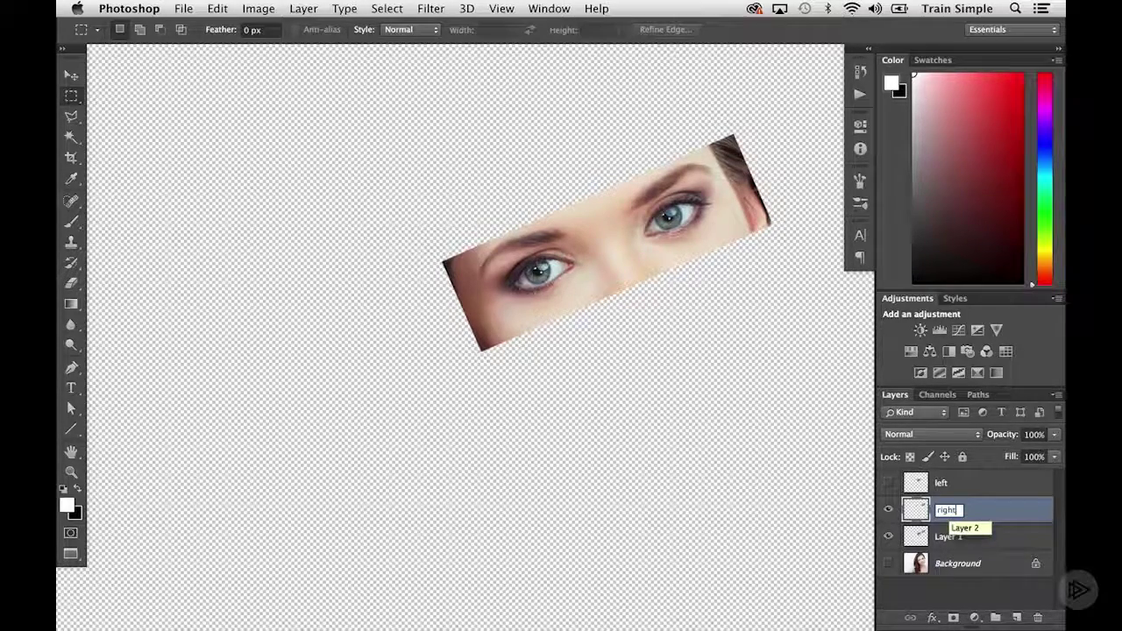
# Step: Show the left and Background layers and delete the two-eye strip on Layer 1
pyautogui.click(888, 482)
pyautogui.click(888, 562)
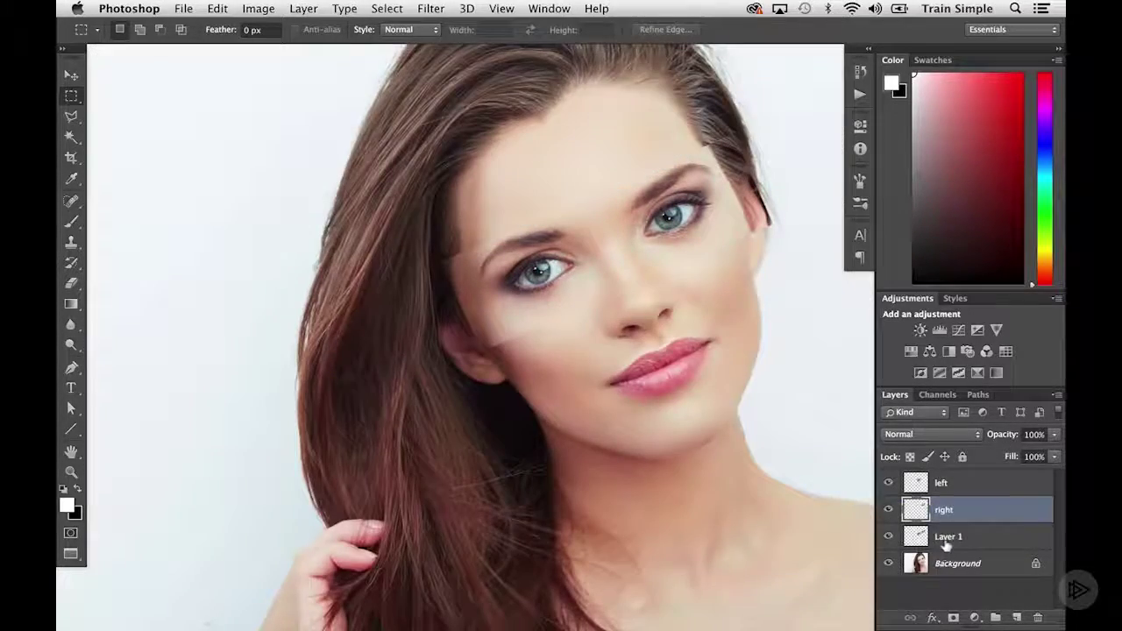
pyautogui.click(946, 540)
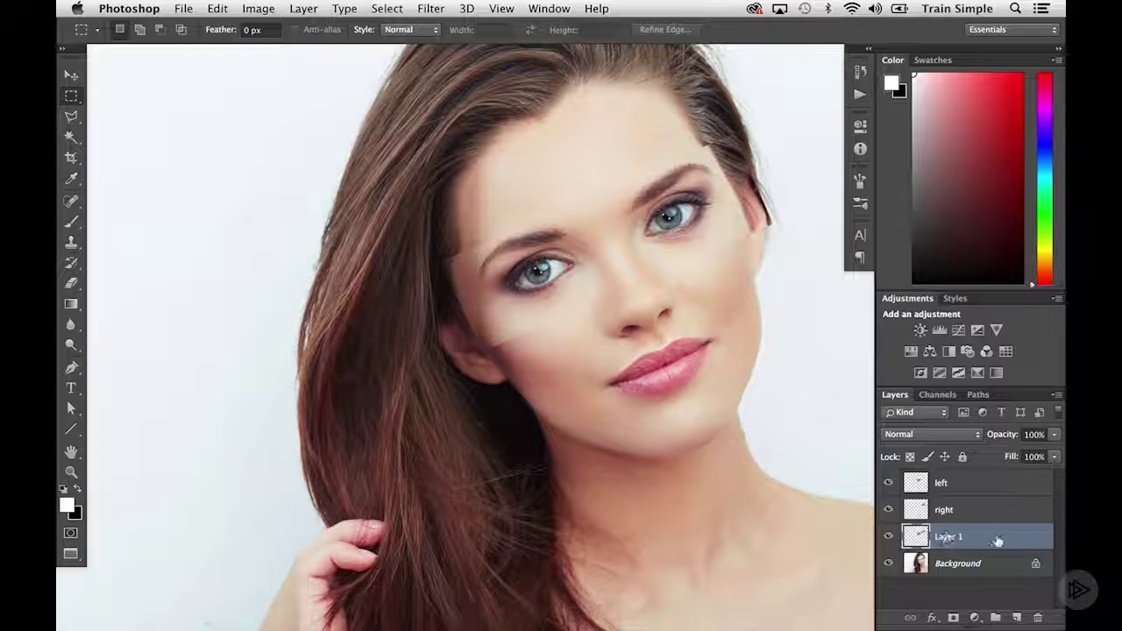
pyautogui.click(1035, 616)
pyautogui.click(680, 245)
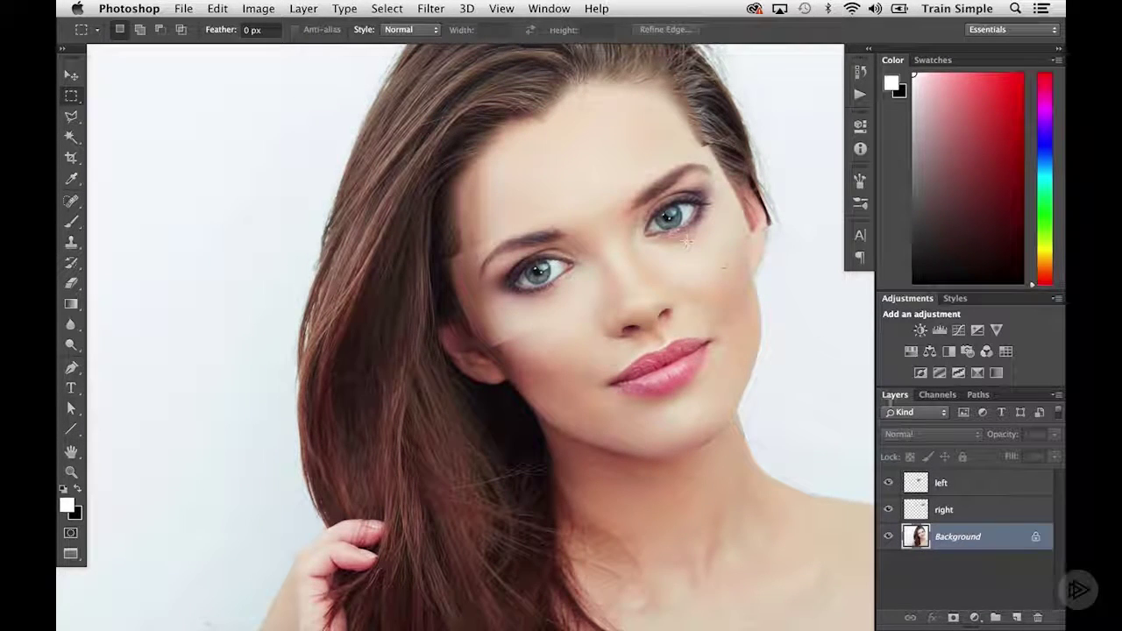
# Step: Check the separated eye layers by hiding and showing the left, right and Background layers
pyautogui.click(888, 536)
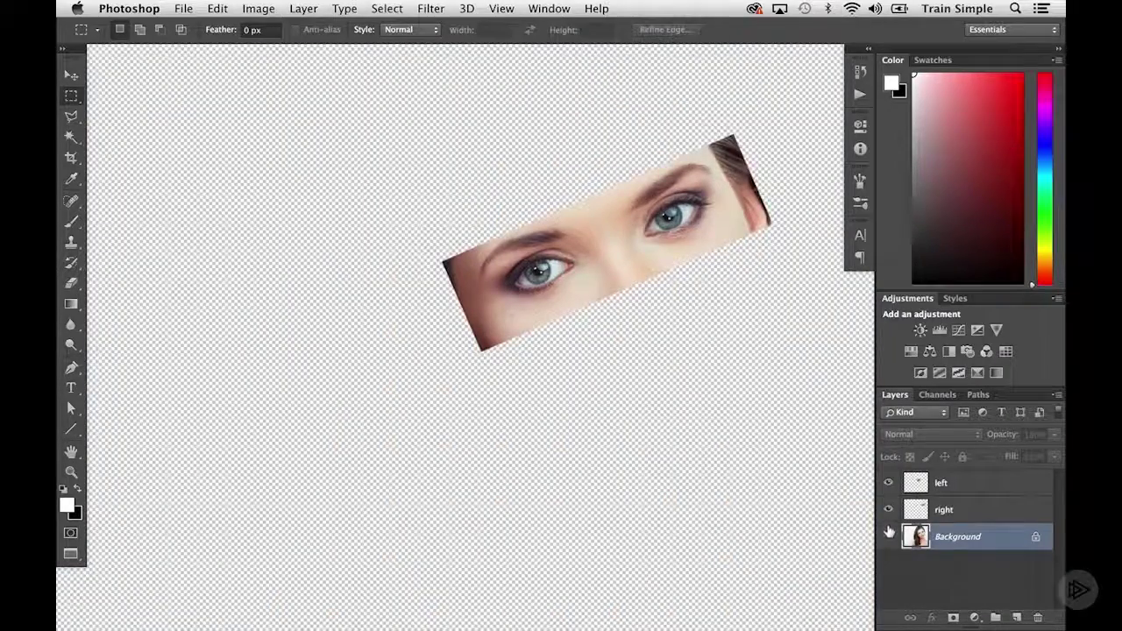
pyautogui.click(888, 510)
pyautogui.click(888, 482)
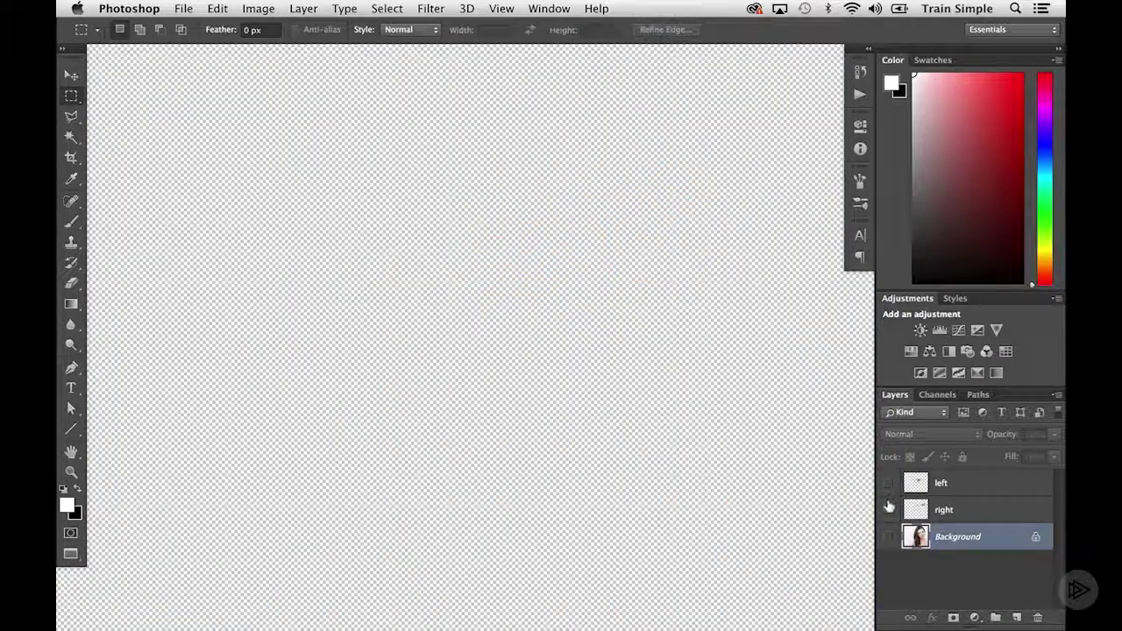
pyautogui.click(888, 509)
pyautogui.click(888, 482)
pyautogui.click(888, 537)
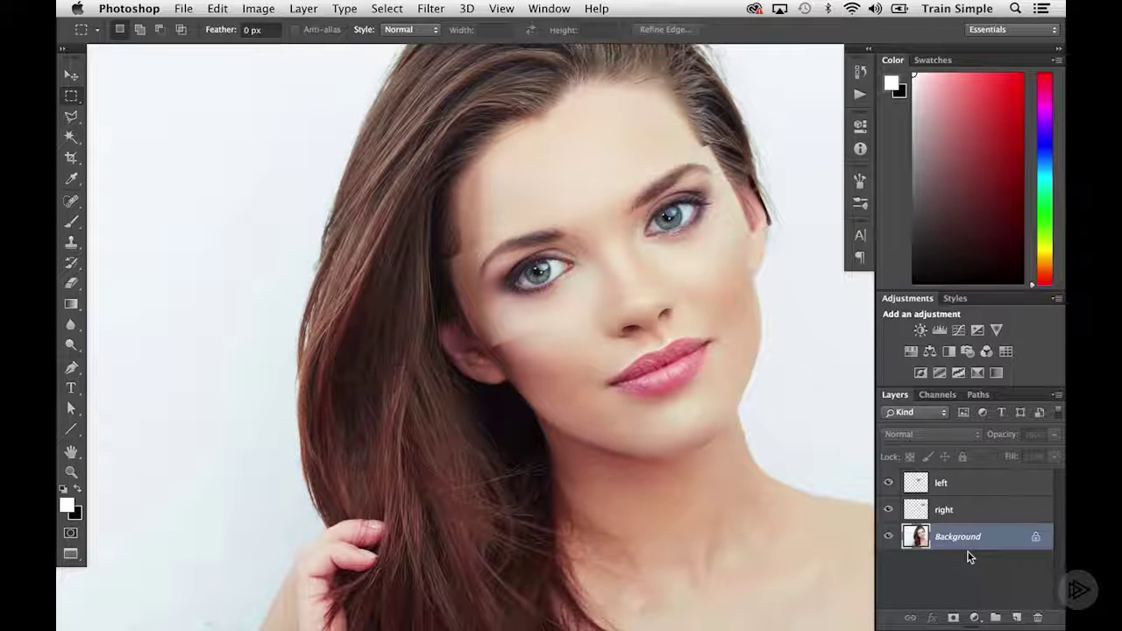
# Step: Lower the left layer's opacity to 58% and nudge it into alignment over the original left-hand eye
pyautogui.click(949, 482)
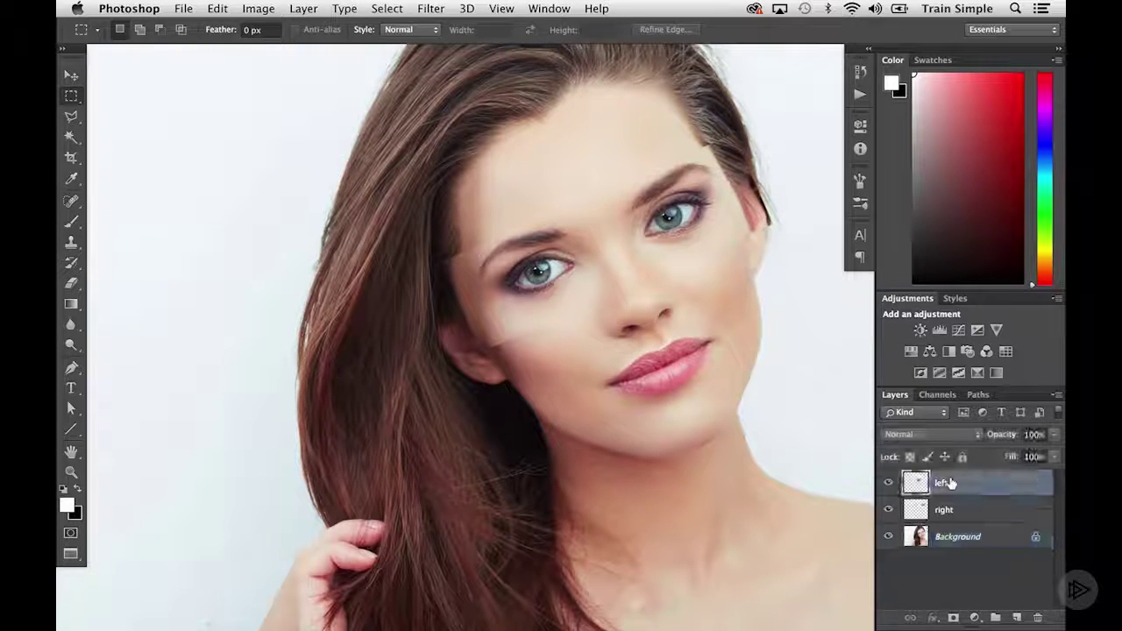
pyautogui.click(1054, 433)
pyautogui.moveTo(1051, 450); pyautogui.dragTo(1024, 453)
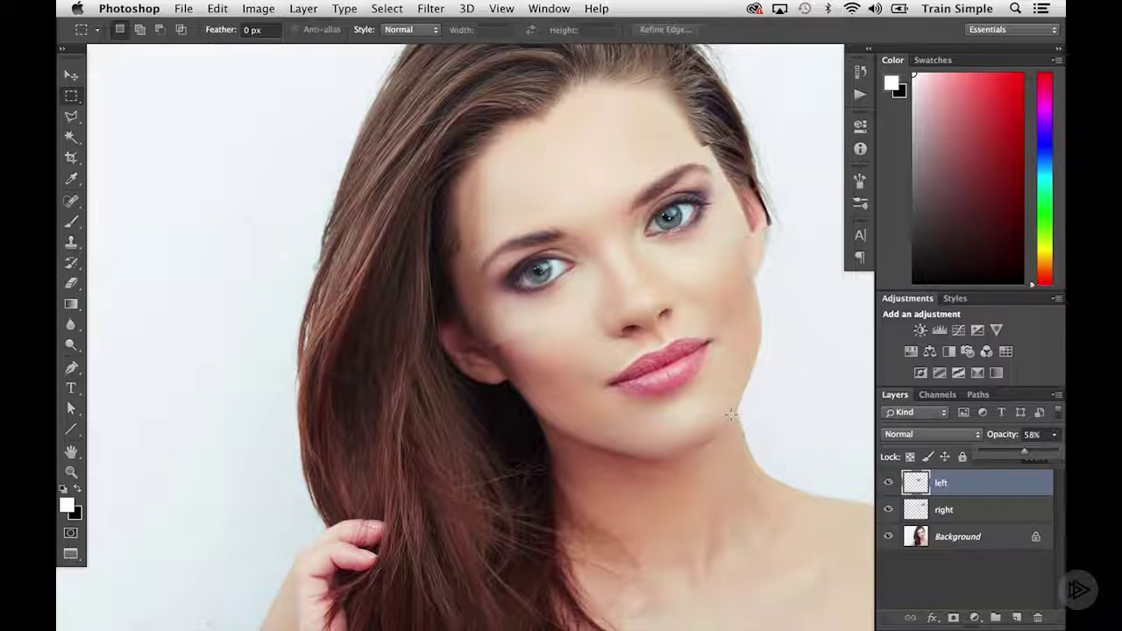
pyautogui.press('v')
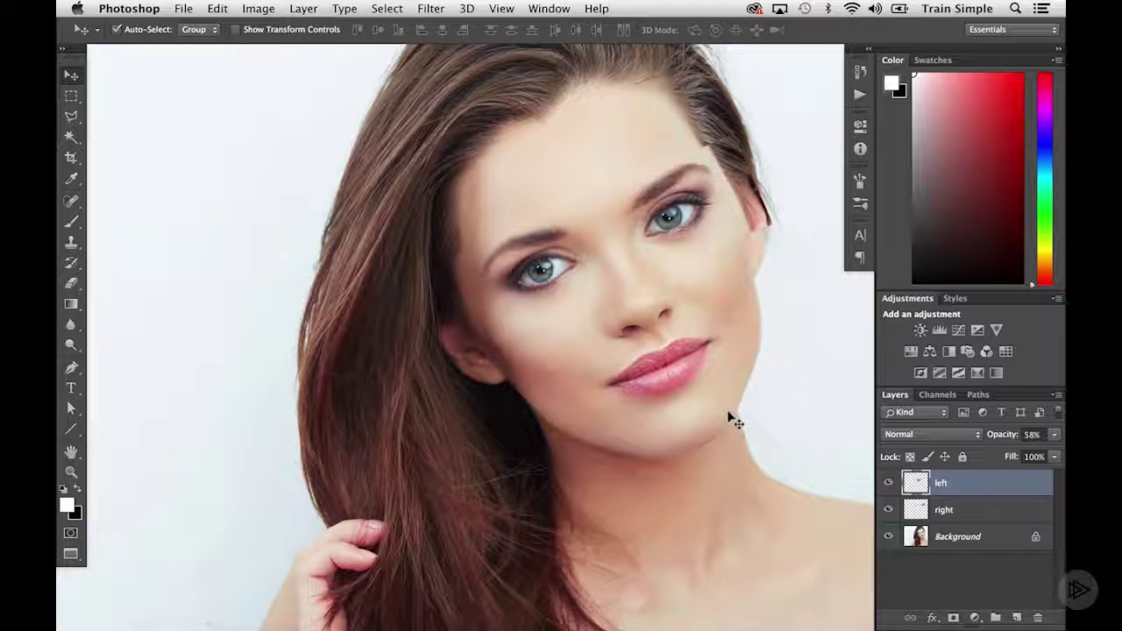
# Step: Lower the right layer's opacity to 36% and nudge it into alignment over the original right-hand eye
pyautogui.click(945, 509)
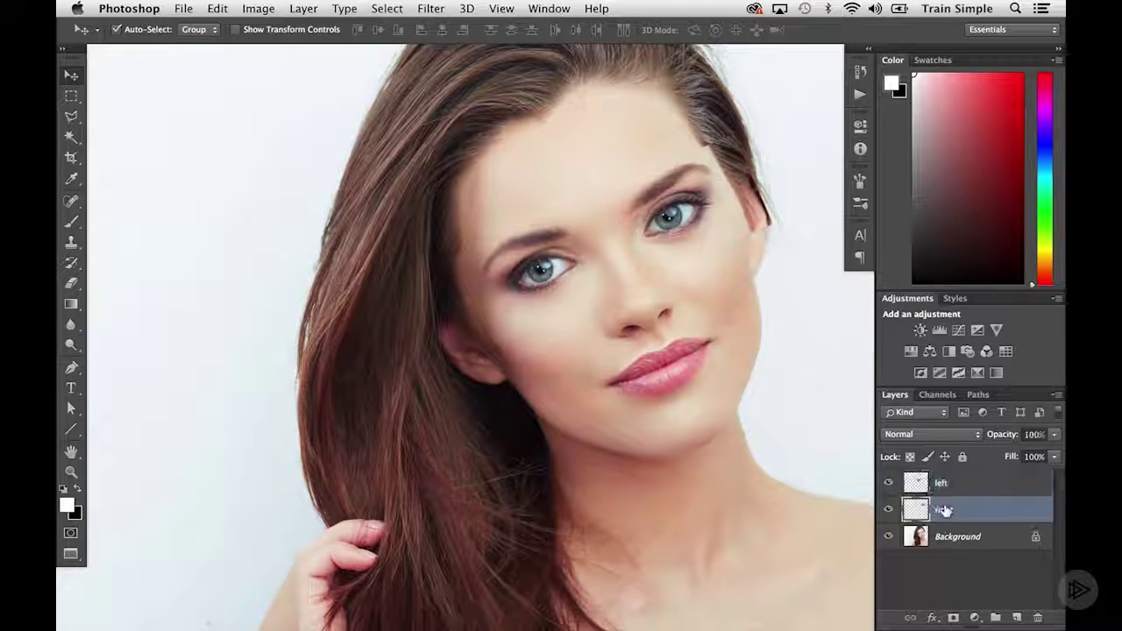
pyautogui.click(1055, 457)
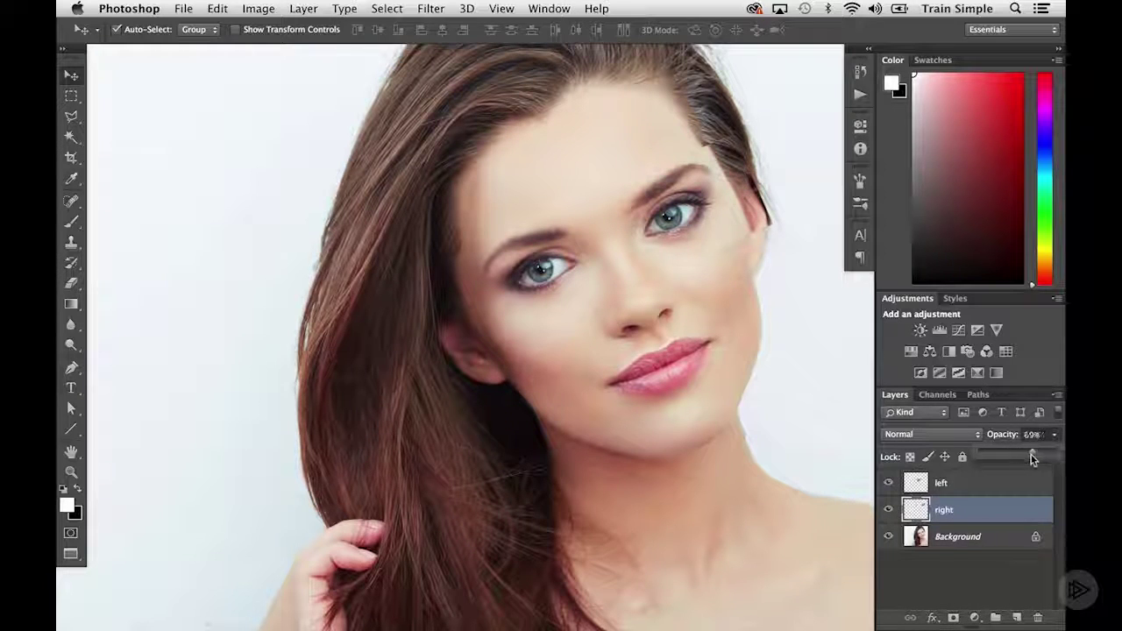
pyautogui.moveTo(1031, 455); pyautogui.dragTo(1005, 454)
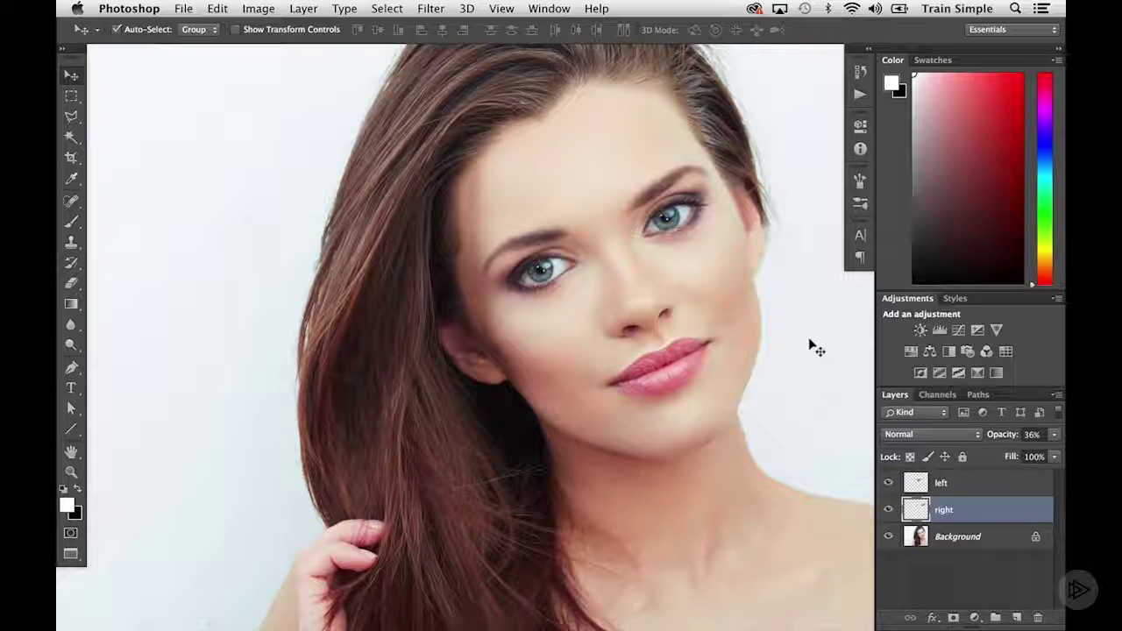
# Step: Restore the opacity of both the right and left layers to 100%
pyautogui.click(1054, 434)
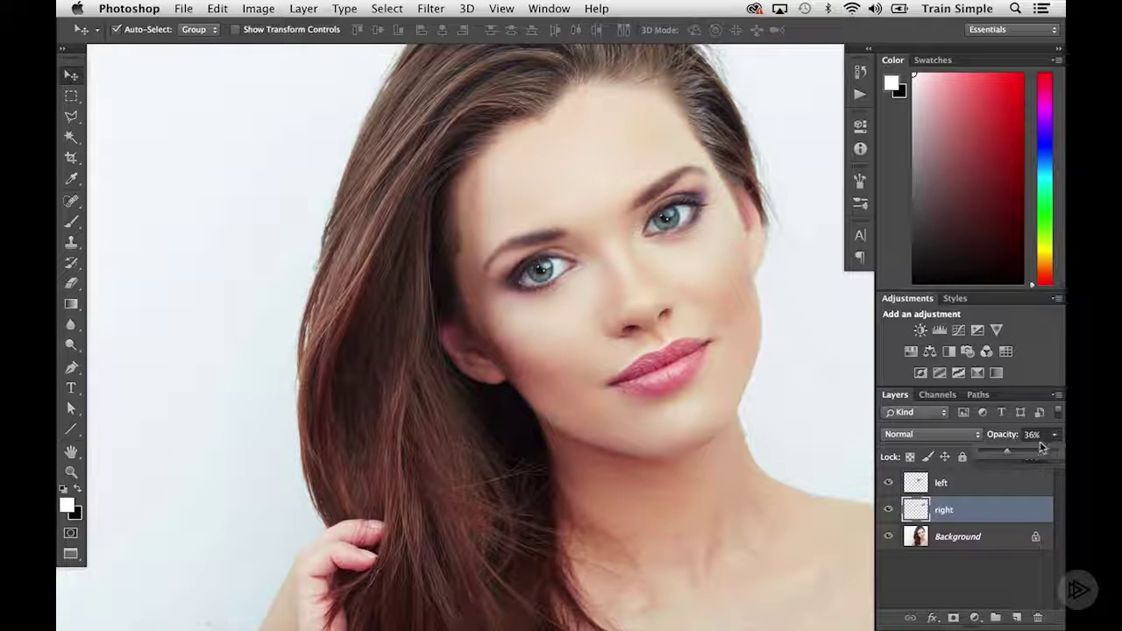
pyautogui.moveTo(1011, 449); pyautogui.dragTo(1060, 454)
pyautogui.click(990, 481)
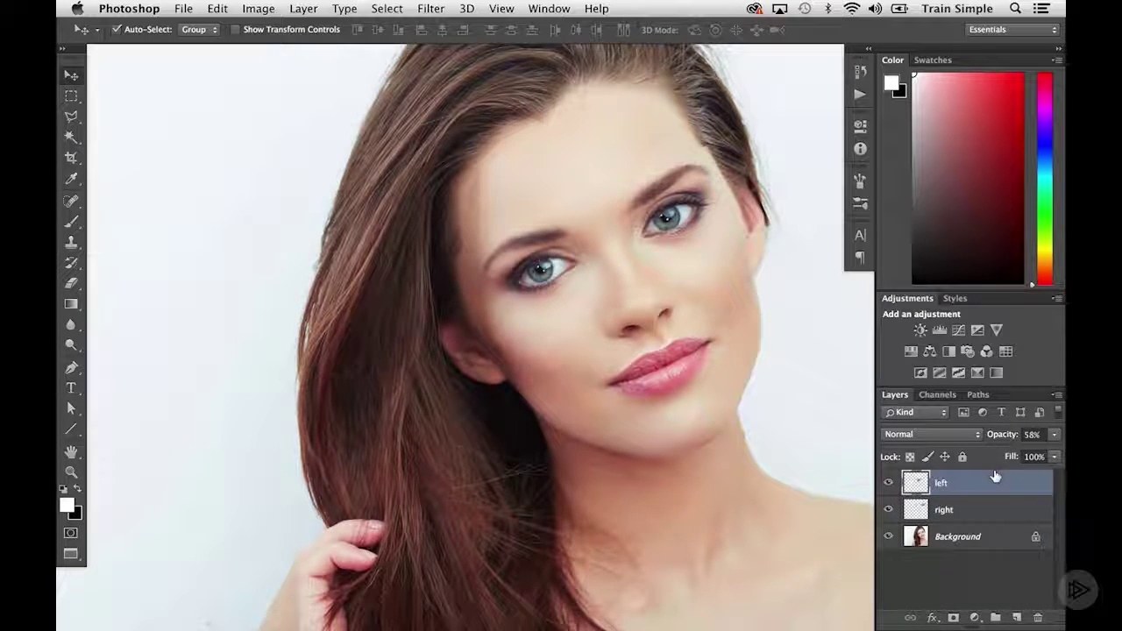
pyautogui.click(1055, 434)
pyautogui.moveTo(1024, 450); pyautogui.dragTo(1061, 454)
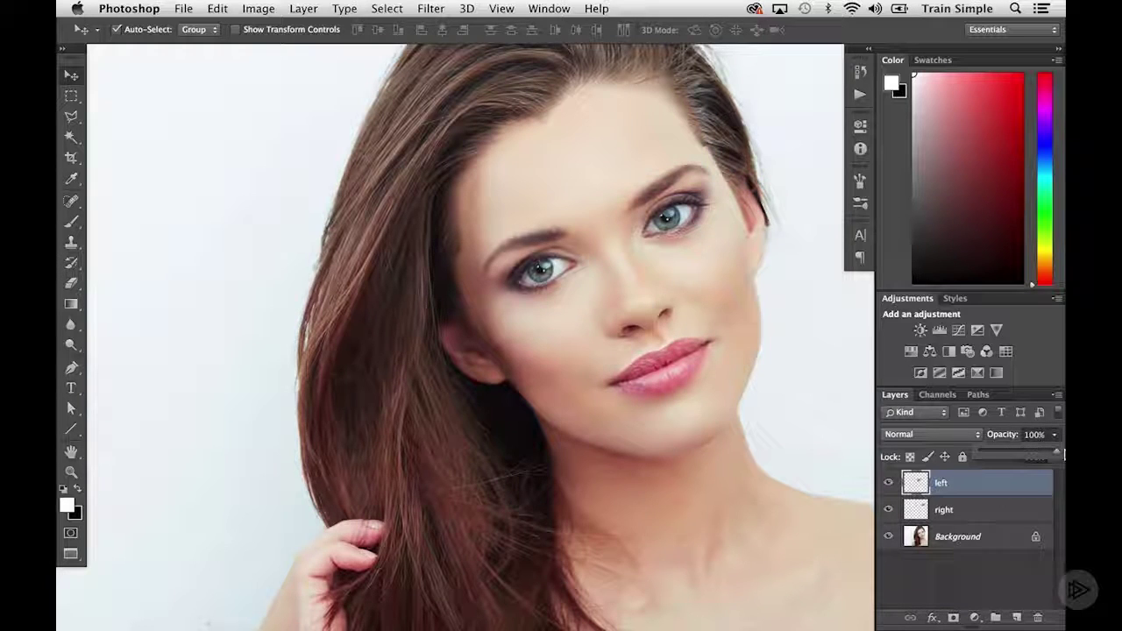
# Step: Group the left and right layers and add a black layer mask that hides the whole group
pyautogui.keyDown('shift'); pyautogui.click(953, 505); pyautogui.keyUp('shift')
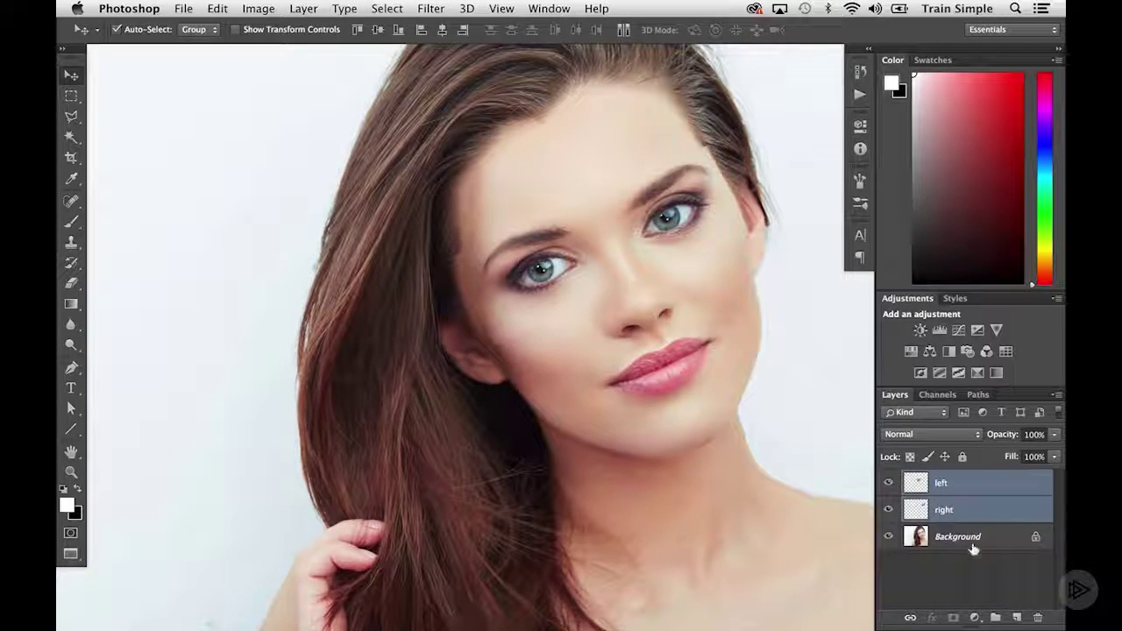
pyautogui.click(993, 614)
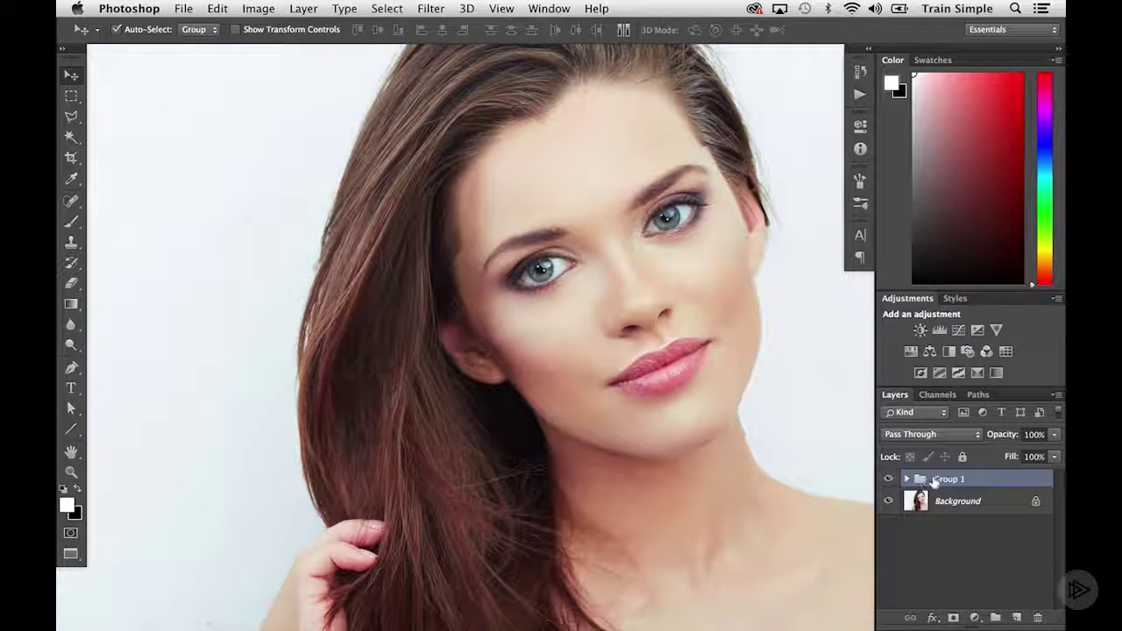
pyautogui.keyDown('alt'); pyautogui.click(952, 617); pyautogui.keyUp('alt')
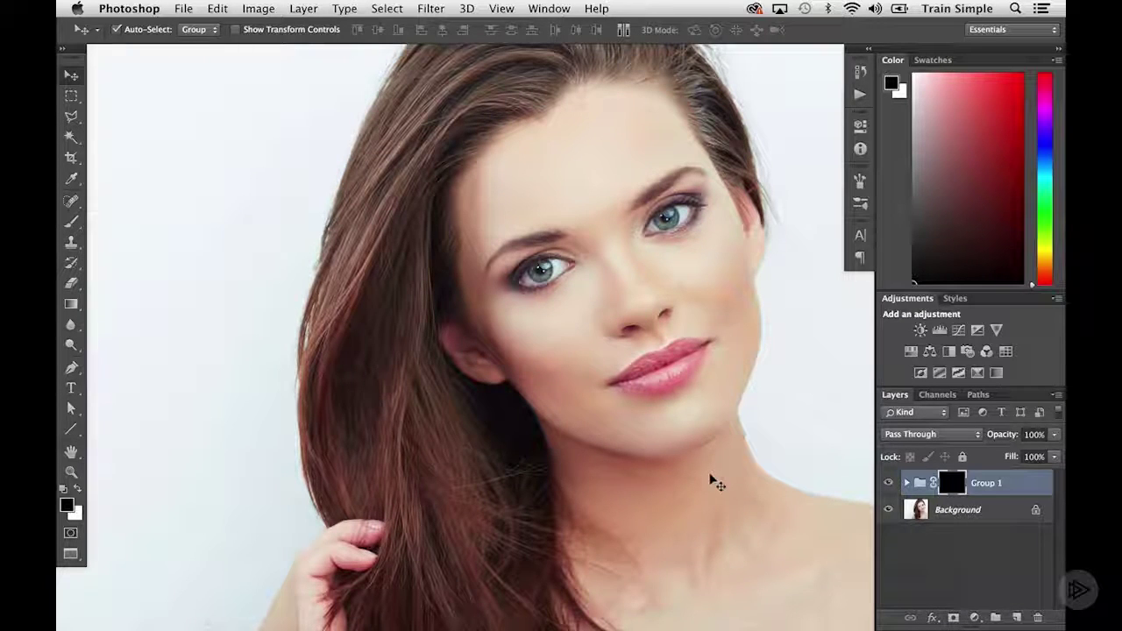
# Step: Set up the Brush tool with a size of 175 px and a hardness of 70%
pyautogui.press('b')
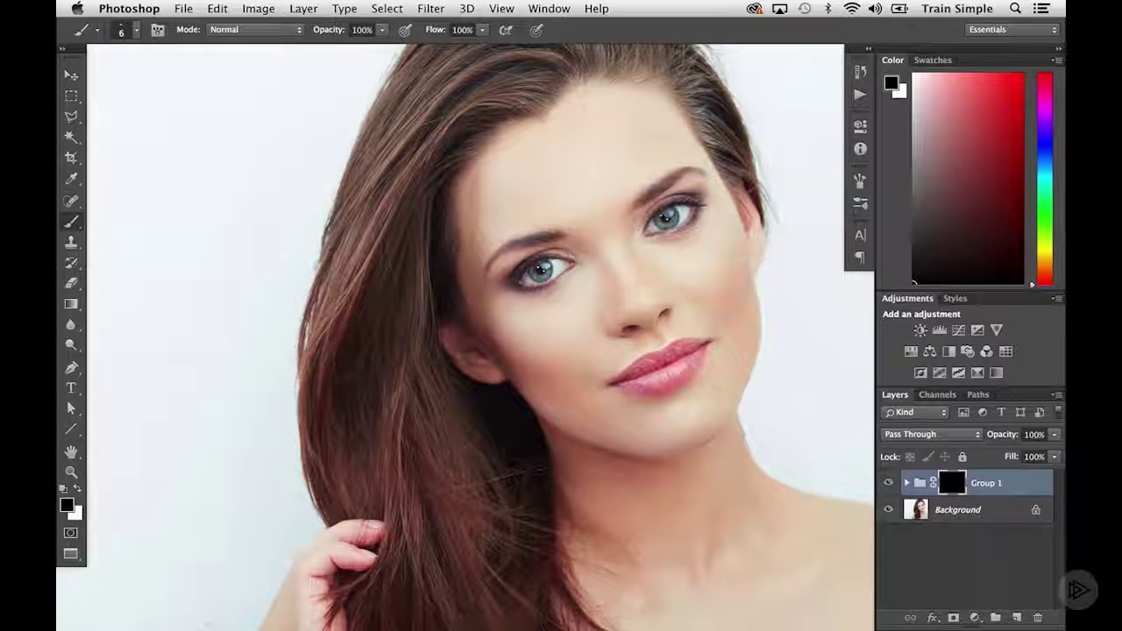
pyautogui.press(']')
pyautogui.press(']')
pyautogui.press(']')
pyautogui.press(']')
pyautogui.press(']')
pyautogui.press(']')
pyautogui.press(']')
pyautogui.press(']')
pyautogui.press(']')
pyautogui.press(']')
pyautogui.press(']')
pyautogui.press(']')
pyautogui.press(']')
pyautogui.press(']')
pyautogui.press(']')
pyautogui.press(']')
pyautogui.press(']')
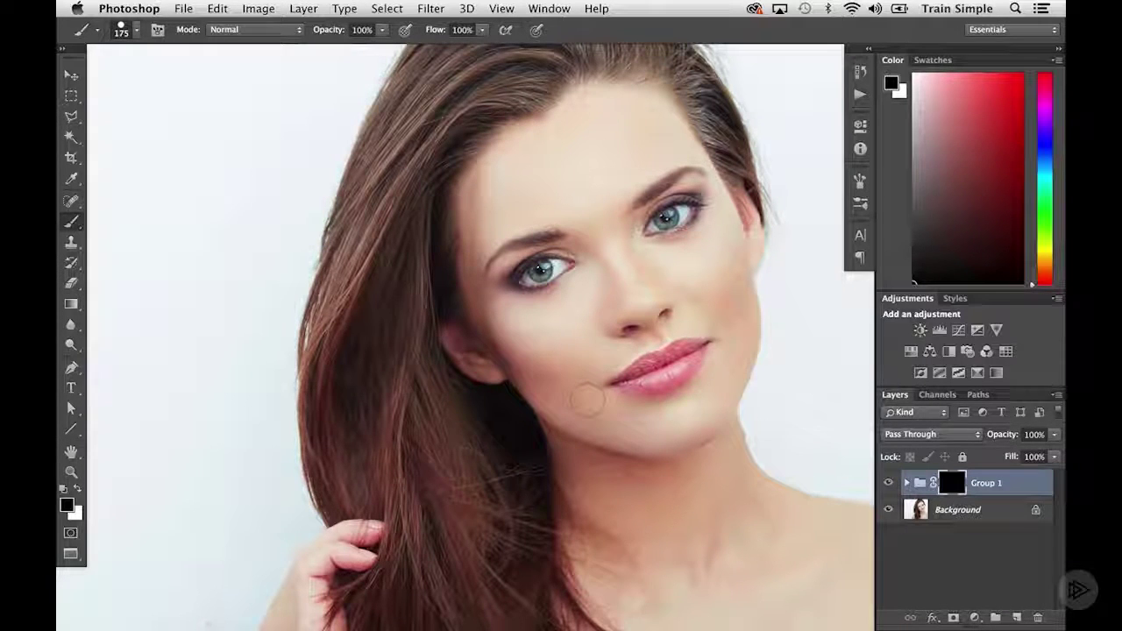
pyautogui.click(138, 33)
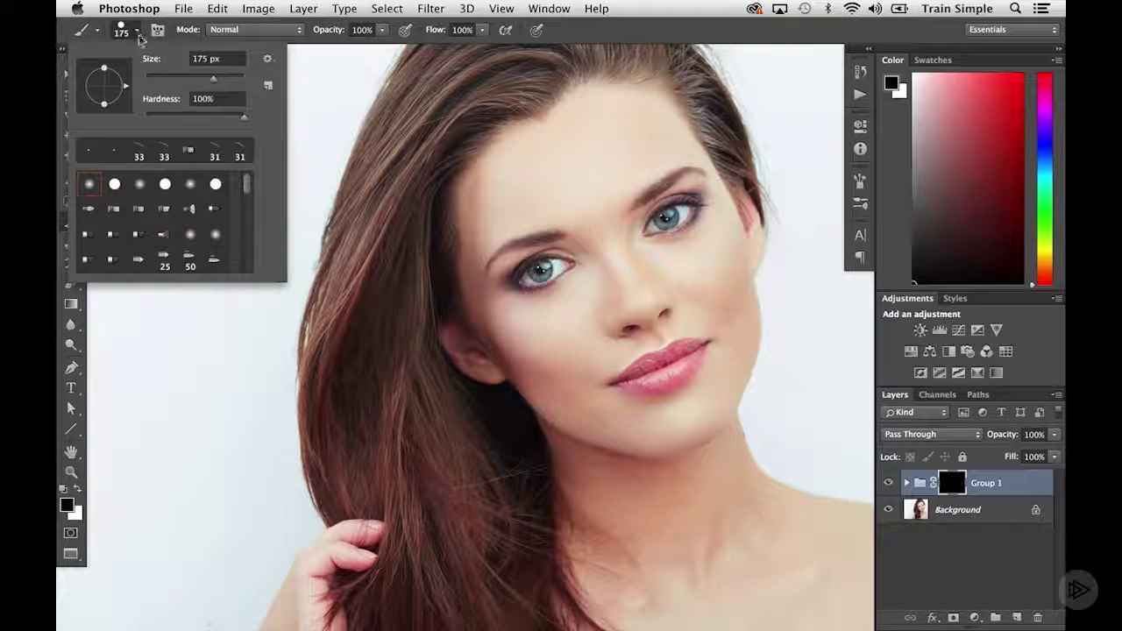
pyautogui.moveTo(243, 118); pyautogui.dragTo(214, 119)
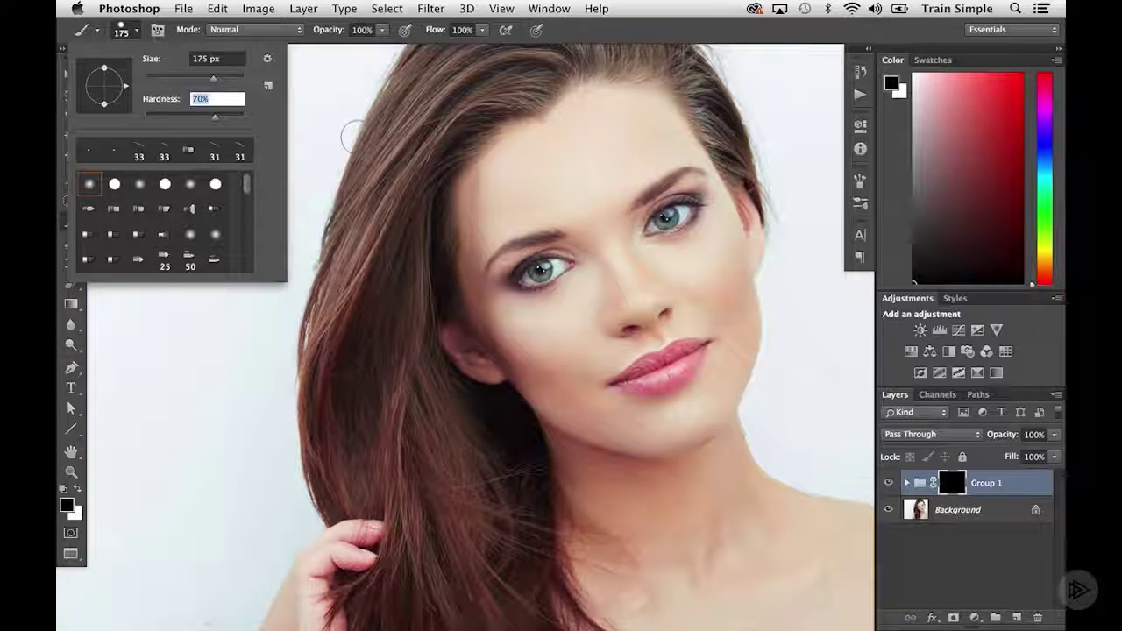
pyautogui.press('Return')
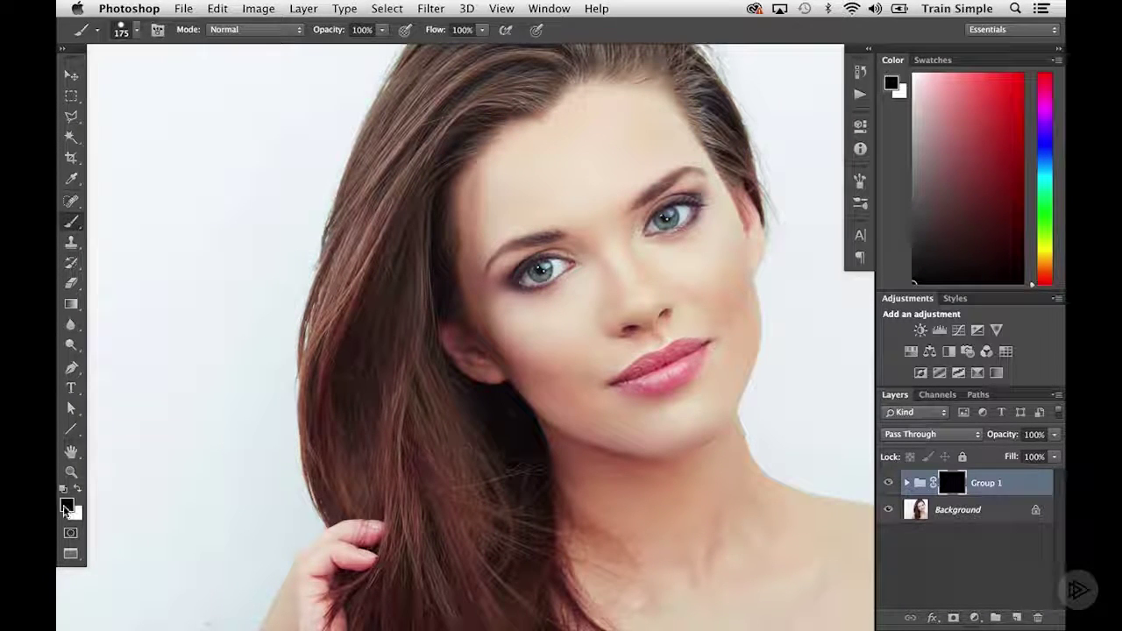
# Step: Paint with white on the group's mask over the left-hand eye to reveal its enlarged copy
pyautogui.press('x')
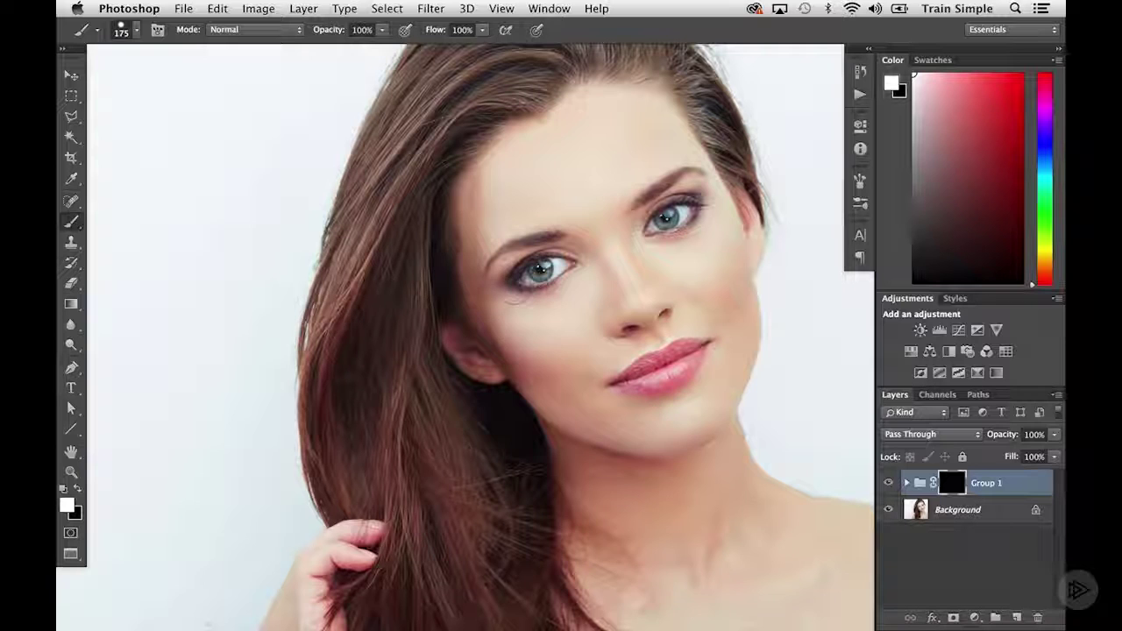
pyautogui.moveTo(527, 292)
pyautogui.mouseDown()
pyautogui.moveTo(568, 279)
pyautogui.moveTo(558, 276)
pyautogui.mouseUp()
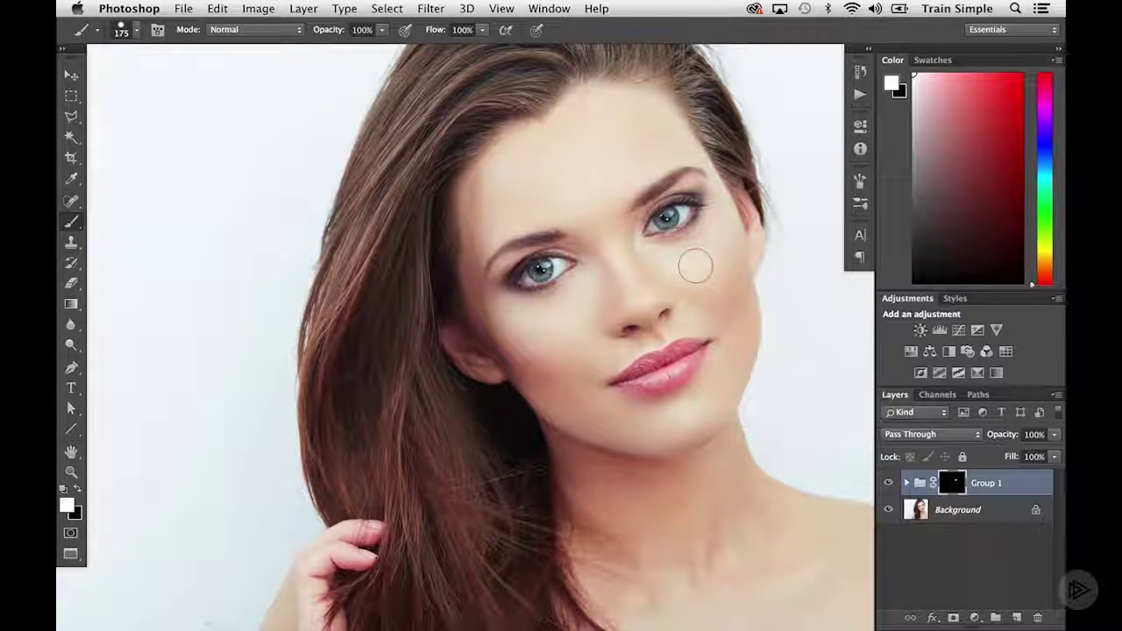
# Step: Paint with white on the group's mask over the right-hand eye to reveal its enlarged copy
pyautogui.moveTo(695, 267); pyautogui.dragTo(675, 254)
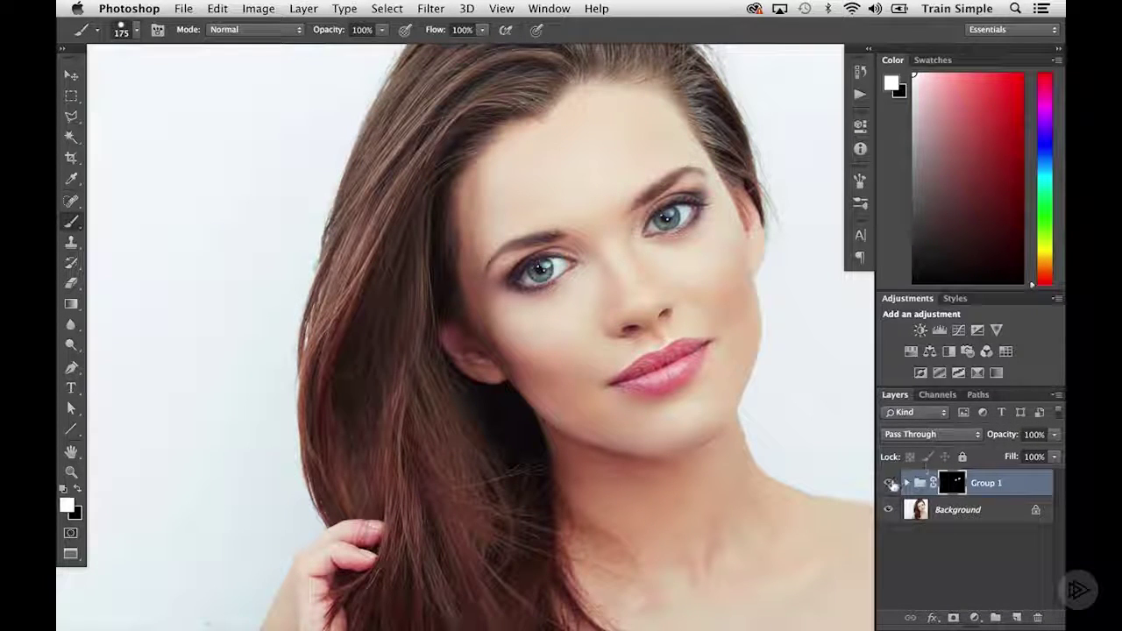
# Step: Toggle the visibility of Group 1 off and on repeatedly to compare the original eyes with the enlarged ones
pyautogui.click(887, 483)
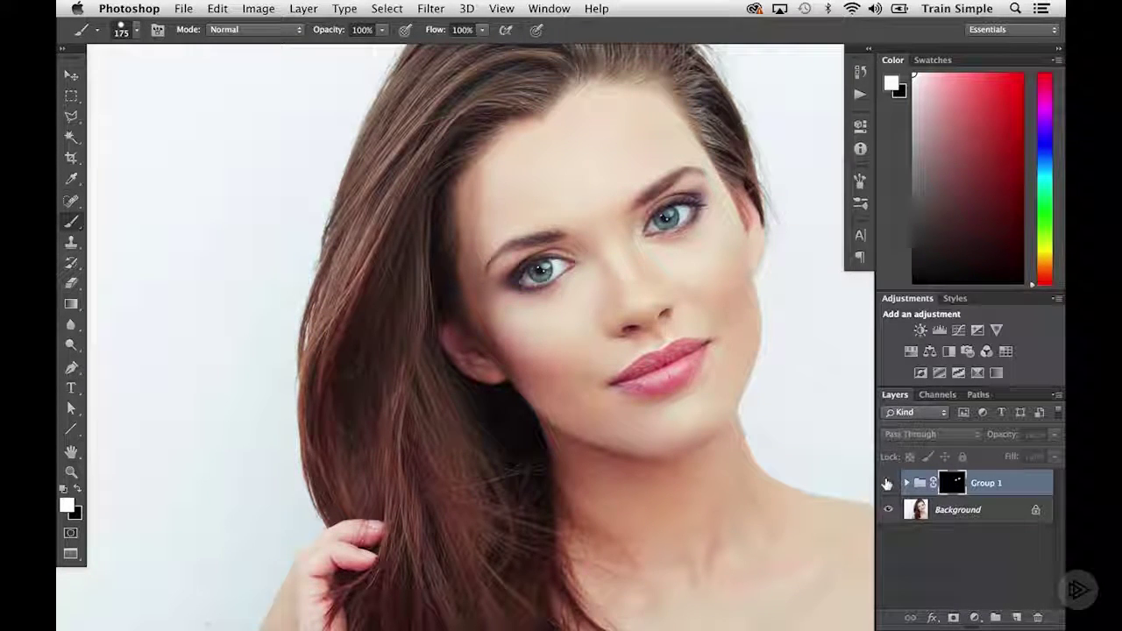
pyautogui.click(887, 483)
pyautogui.click(887, 483)
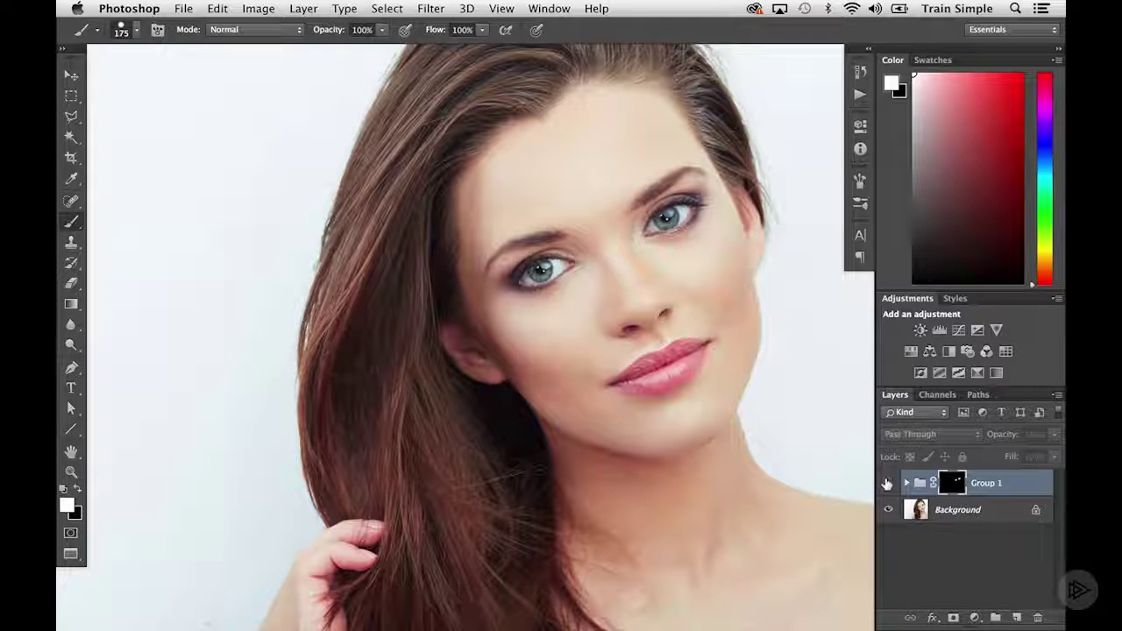
pyautogui.click(886, 483)
pyautogui.click(887, 483)
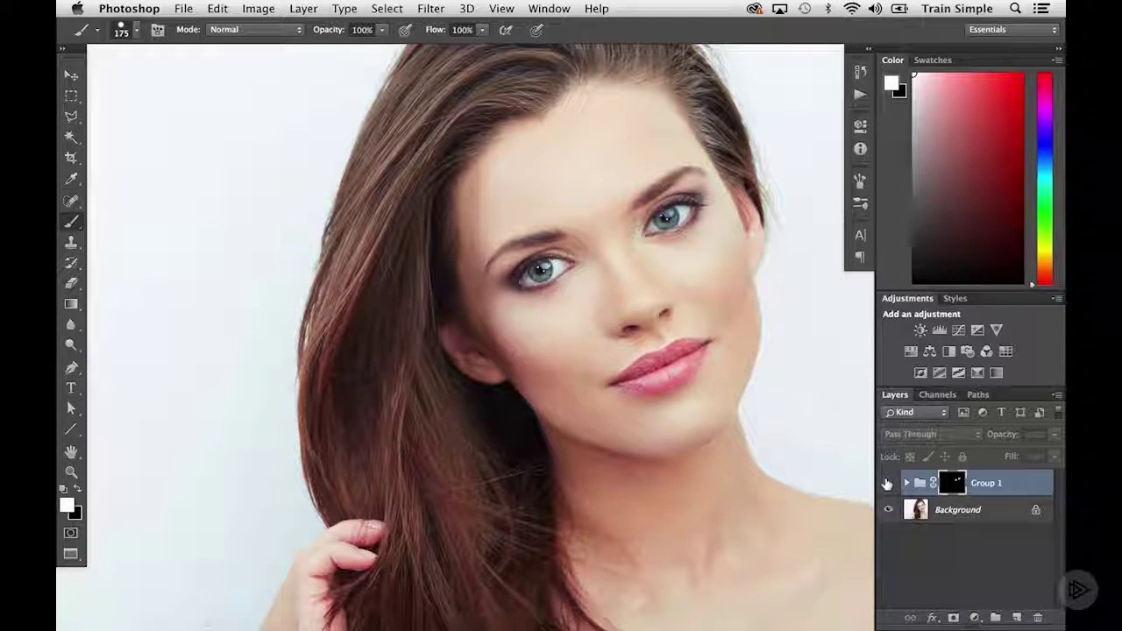
pyautogui.click(887, 483)
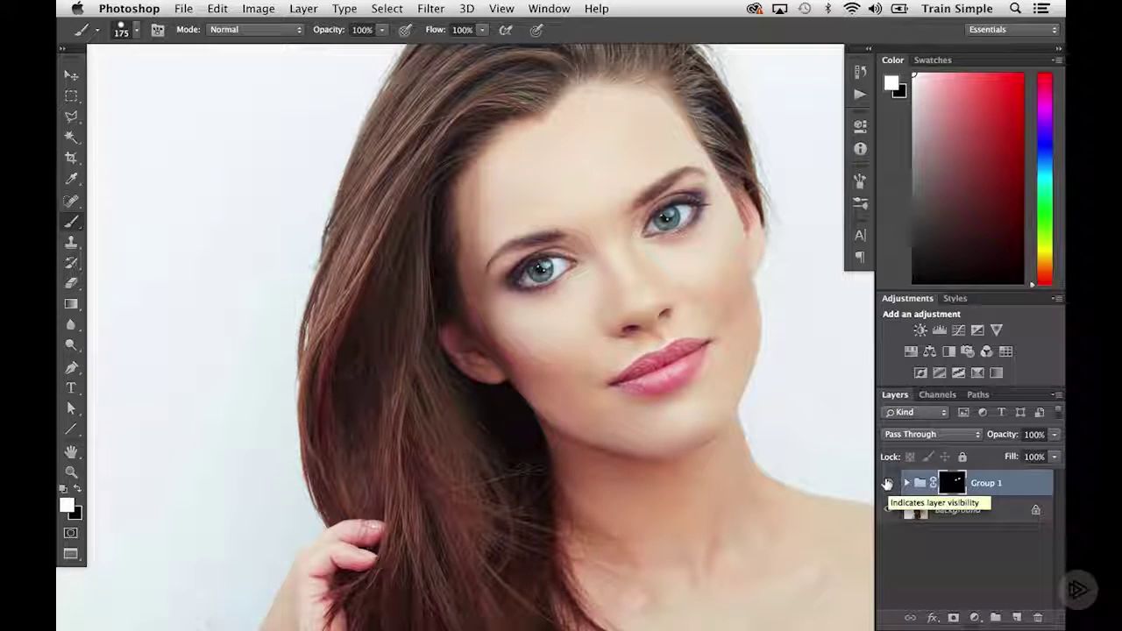
pyautogui.click(887, 483)
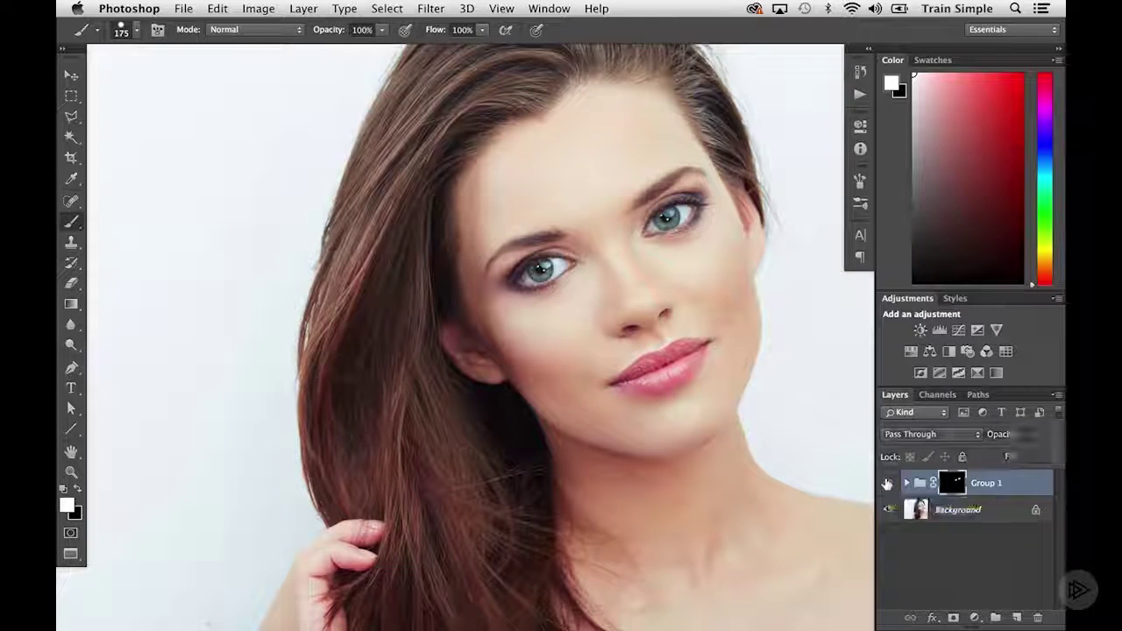
pyautogui.click(887, 483)
pyautogui.click(887, 483)
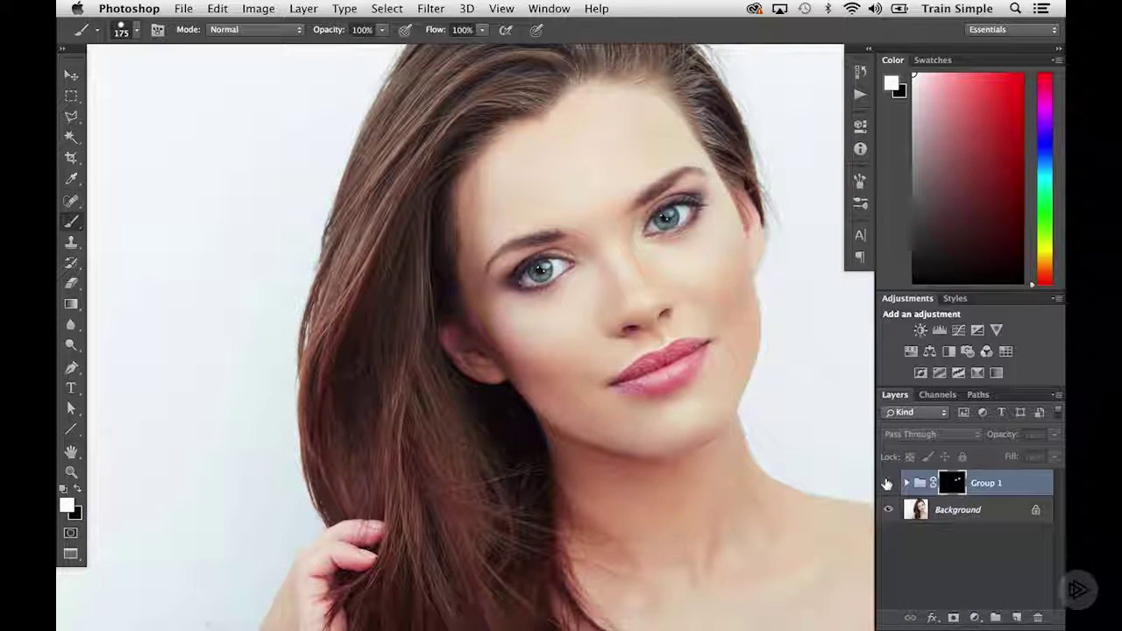
pyautogui.click(887, 483)
pyautogui.click(887, 483)
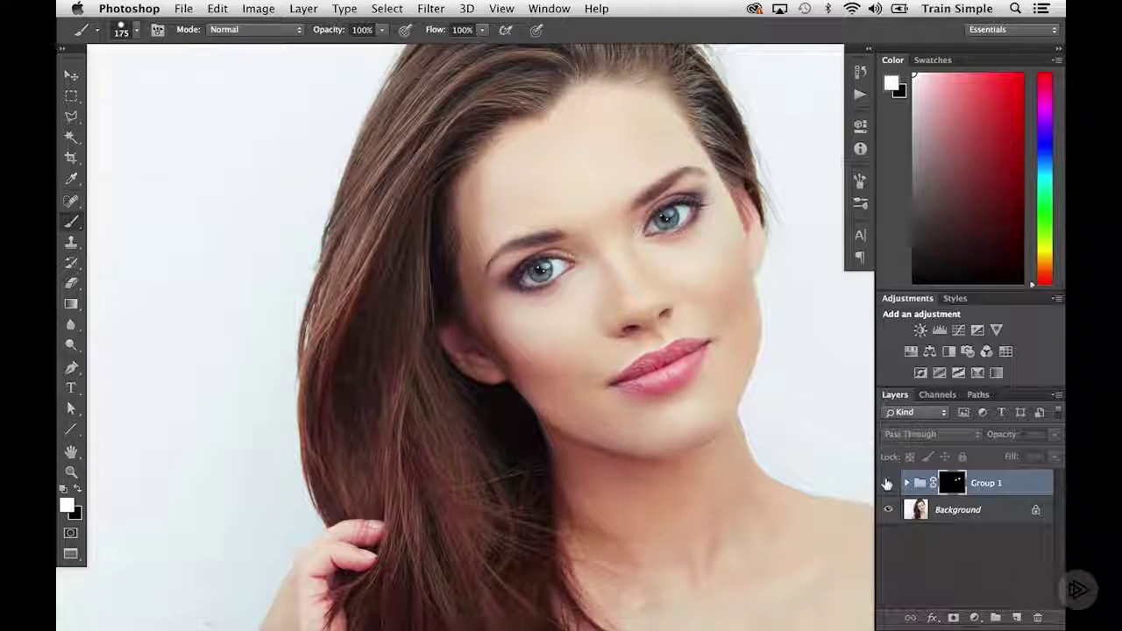
pyautogui.click(887, 483)
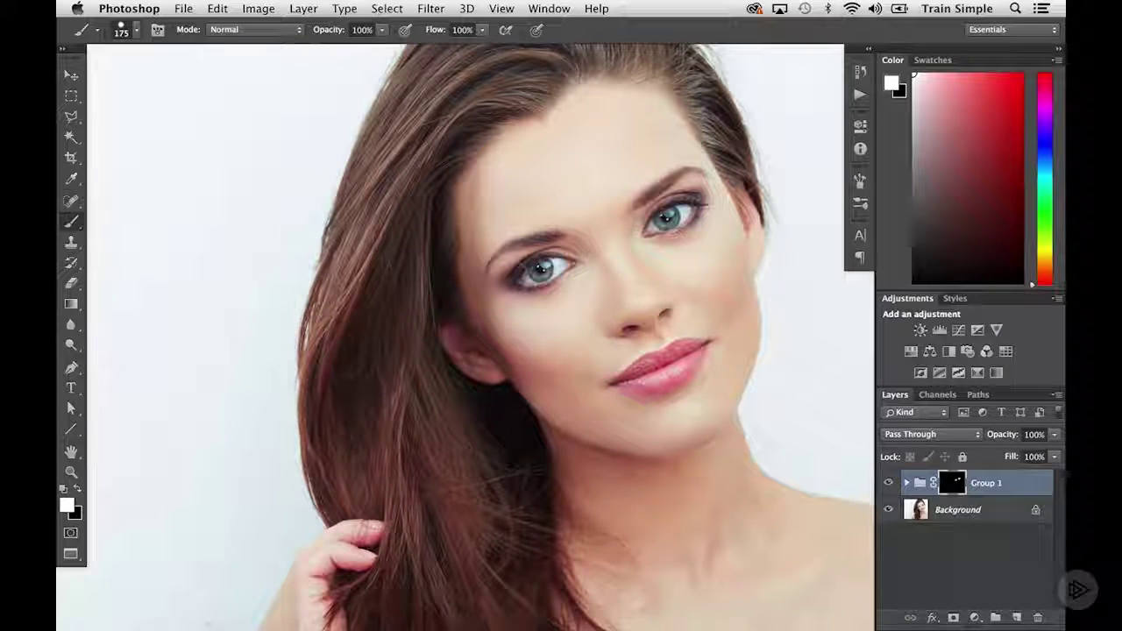
pyautogui.click(887, 482)
pyautogui.click(887, 483)
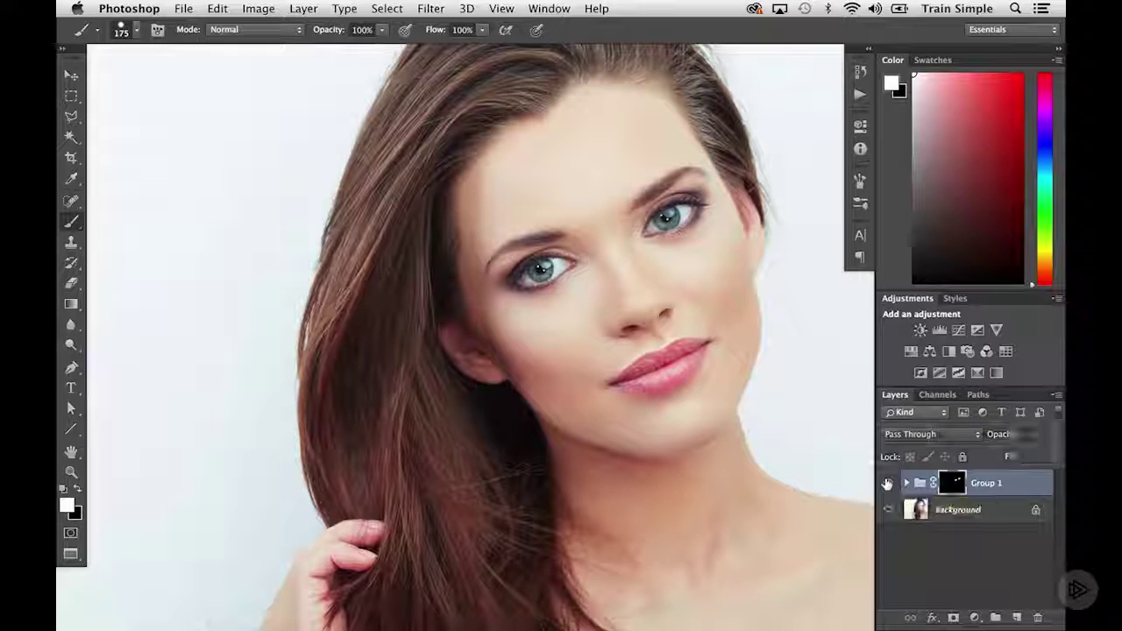
pyautogui.click(887, 483)
pyautogui.click(887, 483)
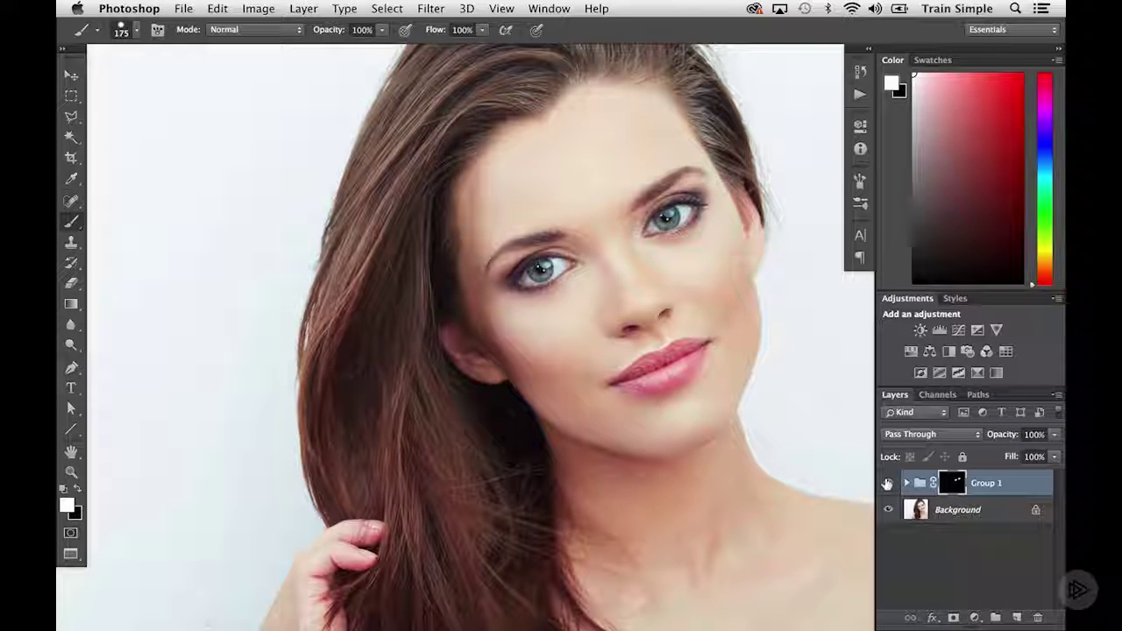